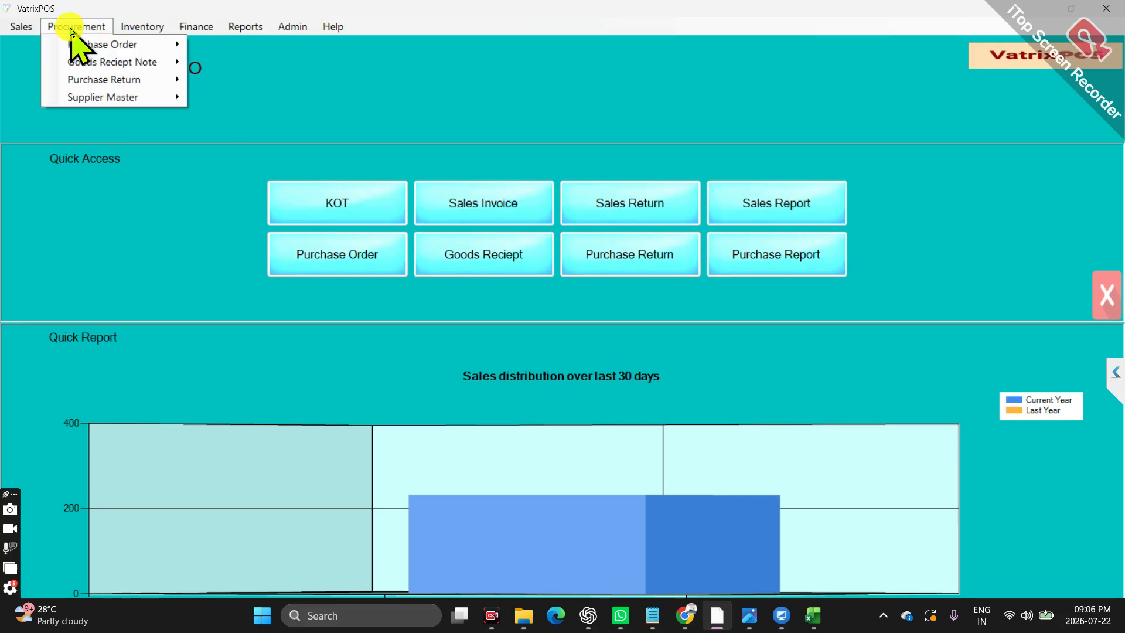
Open the Supplier Master form and enter EMIRATES TELECOMMUNCATION as the new supplier's name
{"action": "left_click", "coordinate": [140, 98]}
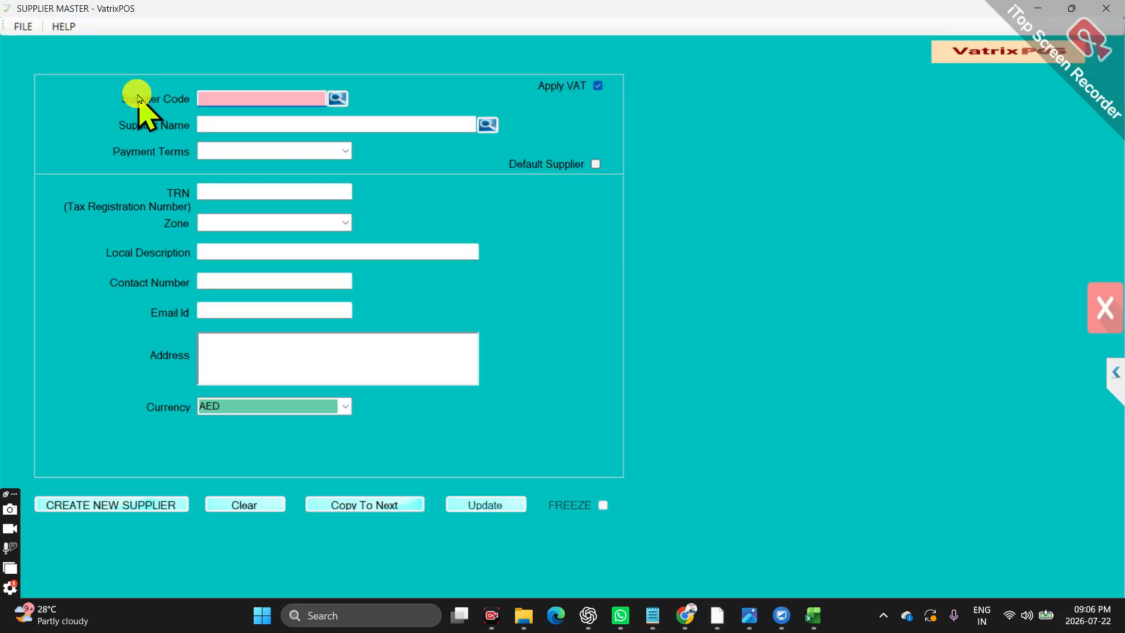
{"action": "left_click", "coordinate": [233, 124]}
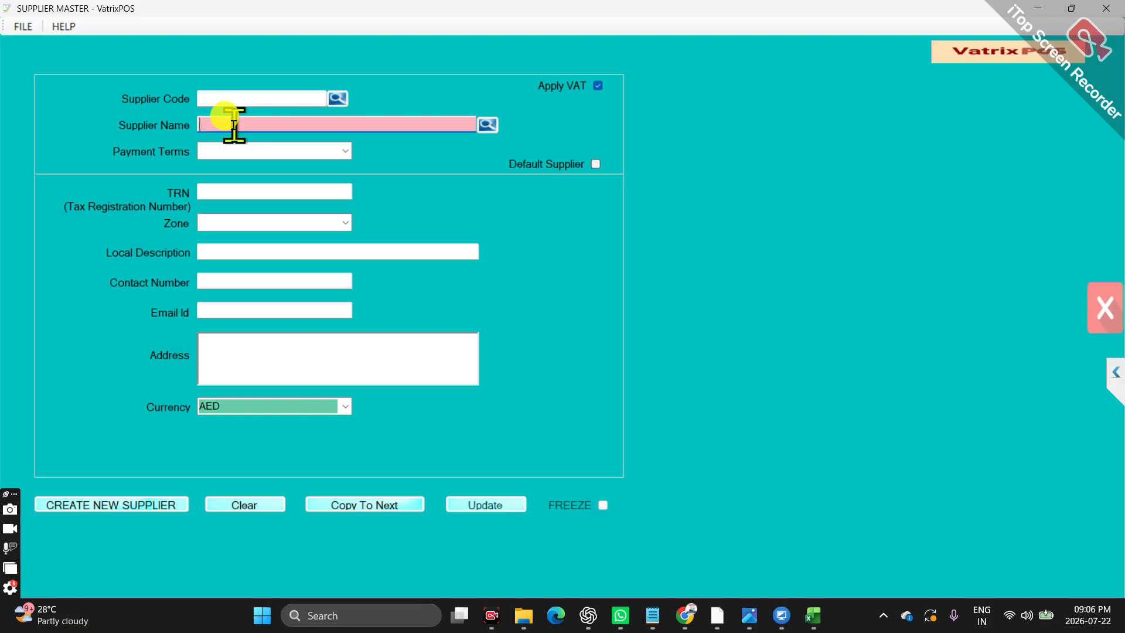
{"action": "type", "text": "EMIRATES"}
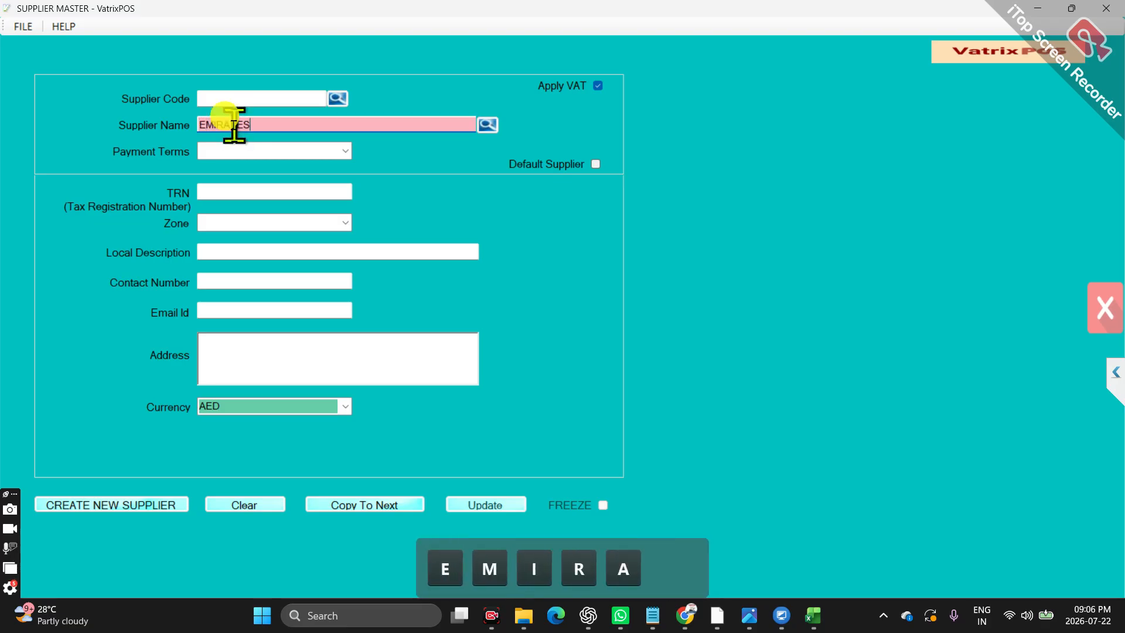
{"action": "type", "text": " TELEC"}
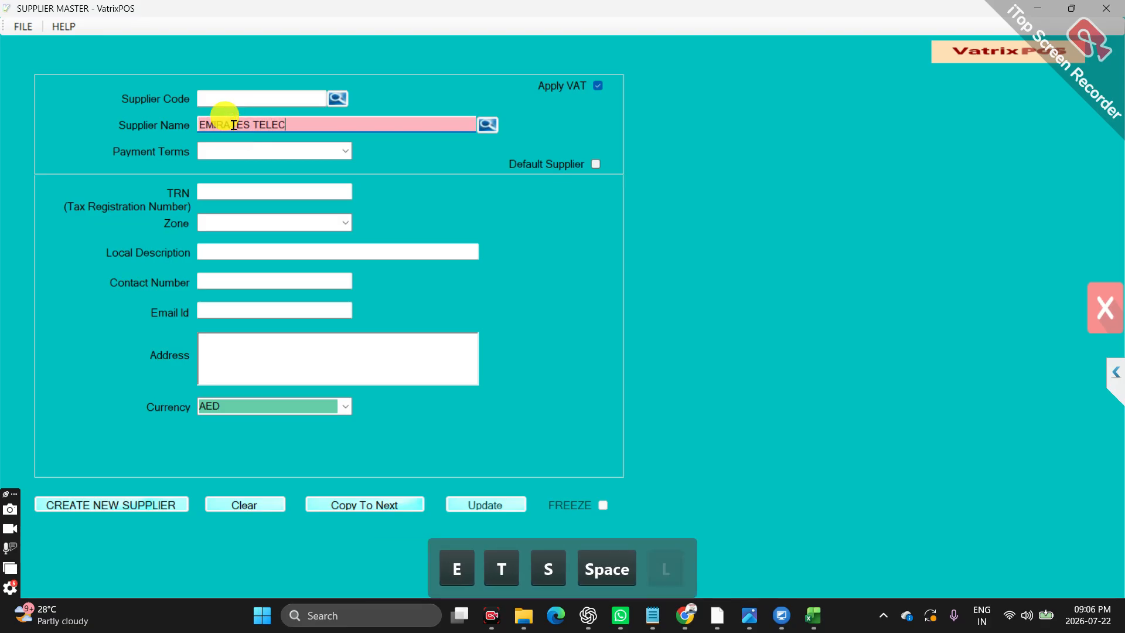
{"action": "type", "text": "OMMUNCAT"}
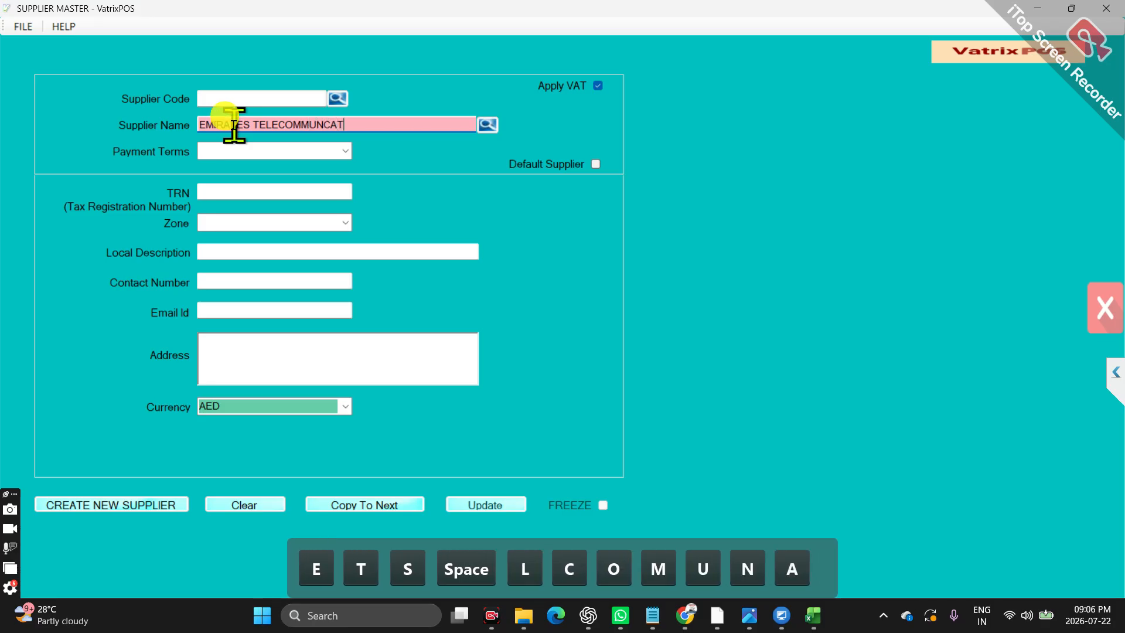
{"action": "type", "text": "I"}
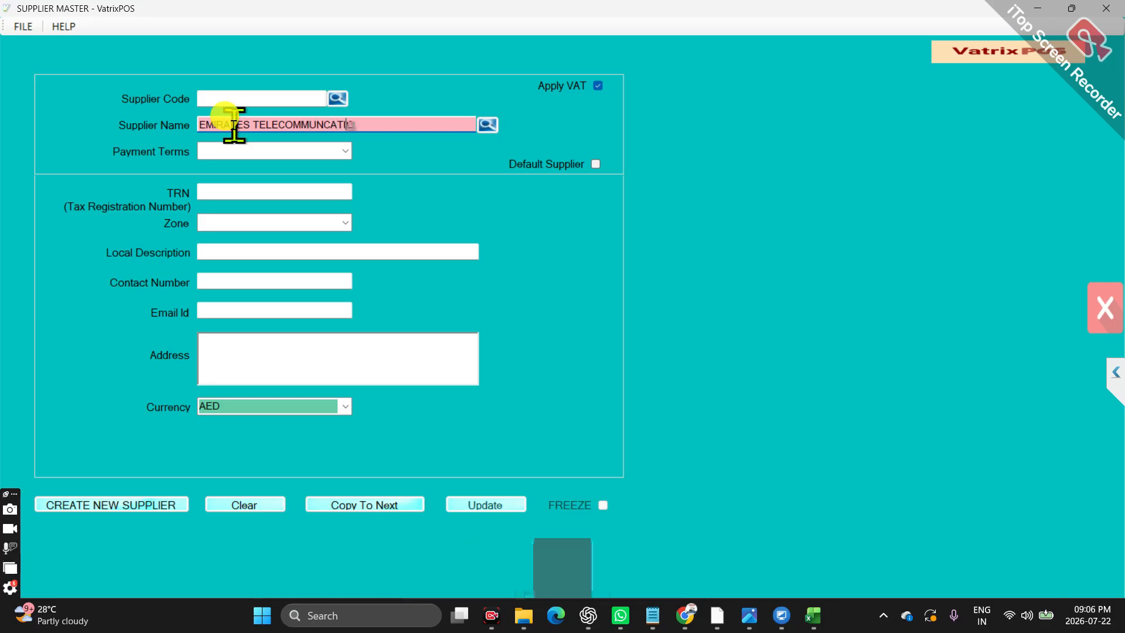
{"action": "type", "text": "ON"}
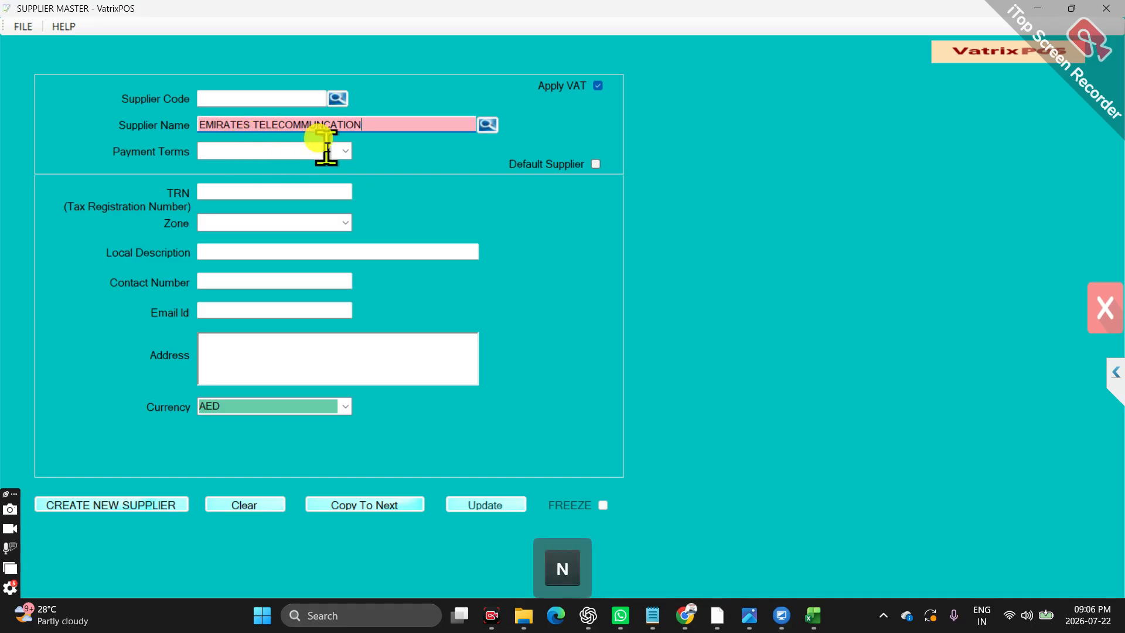
Set the supplier's payment terms to CARD, fill in its tax registration number, and create the supplier record
{"action": "left_click", "coordinate": [345, 152]}
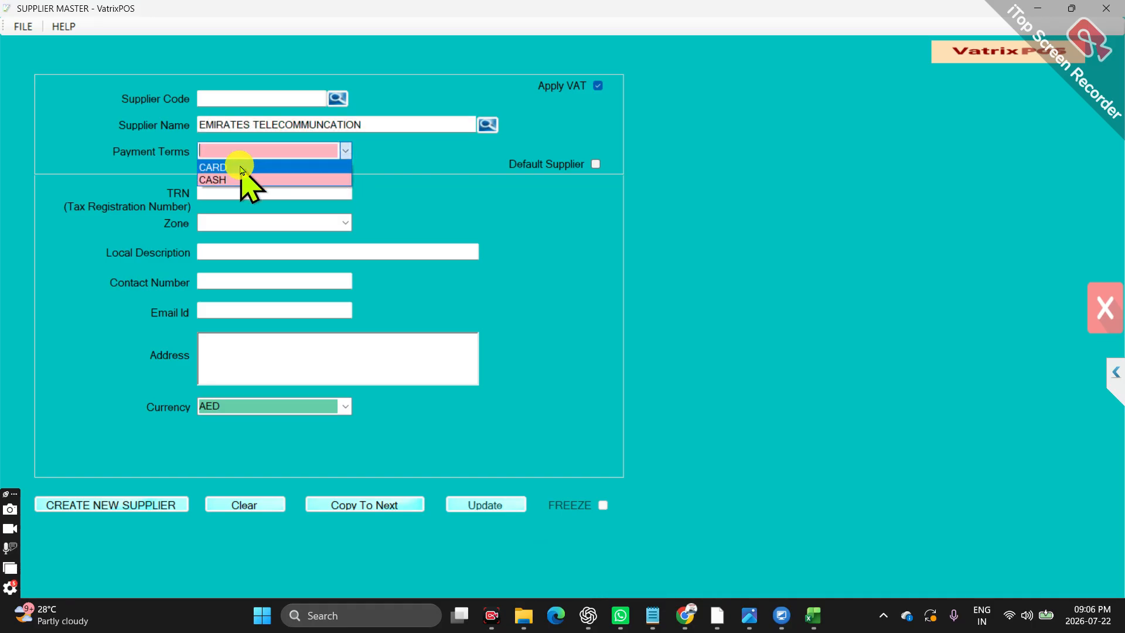
{"action": "left_click", "coordinate": [242, 170]}
{"action": "left_click", "coordinate": [228, 192]}
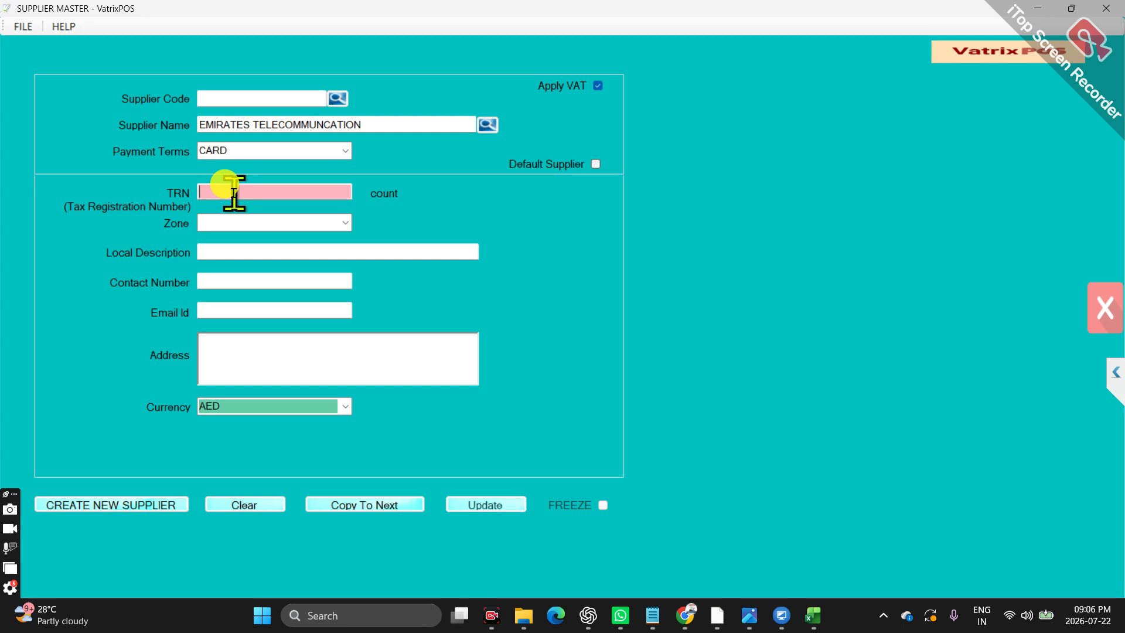
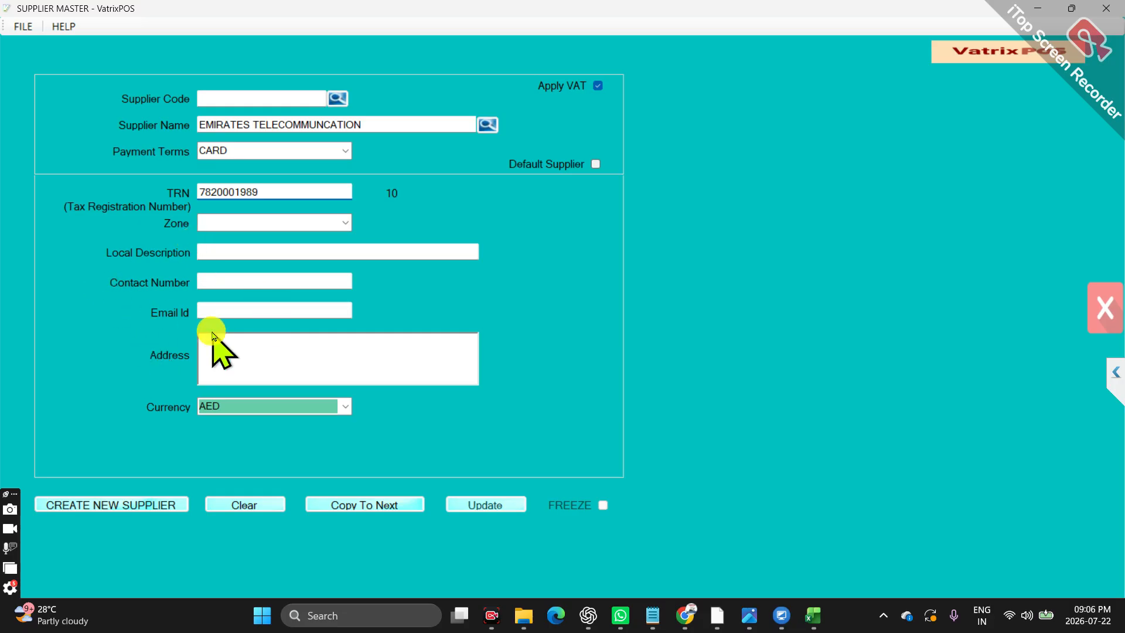
{"action": "left_click", "coordinate": [165, 510]}
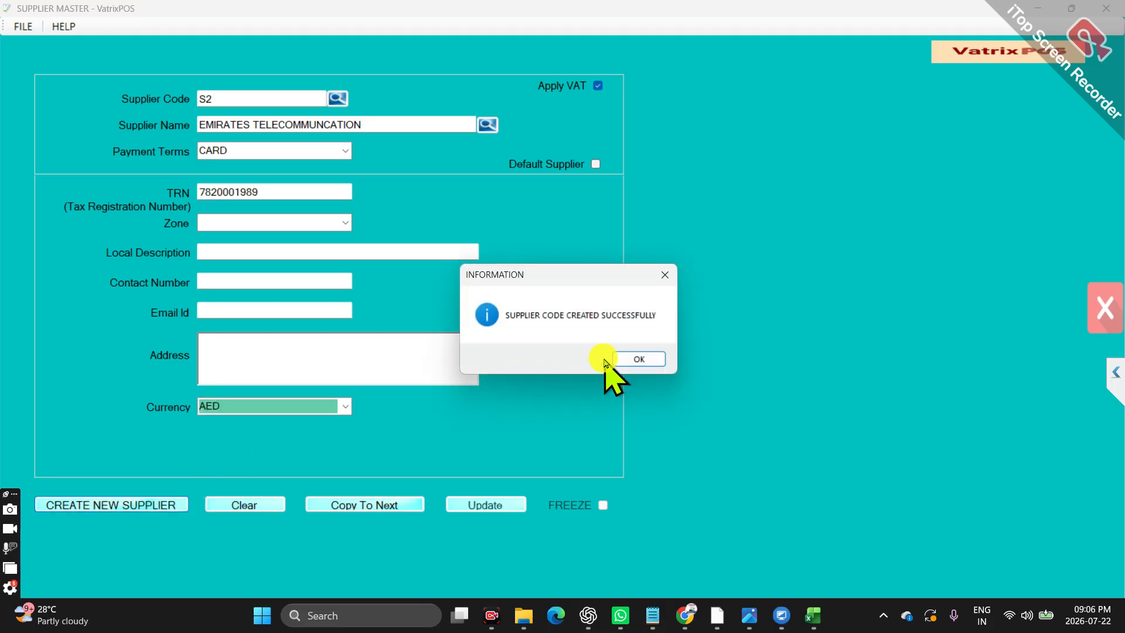
{"action": "left_click", "coordinate": [638, 358]}
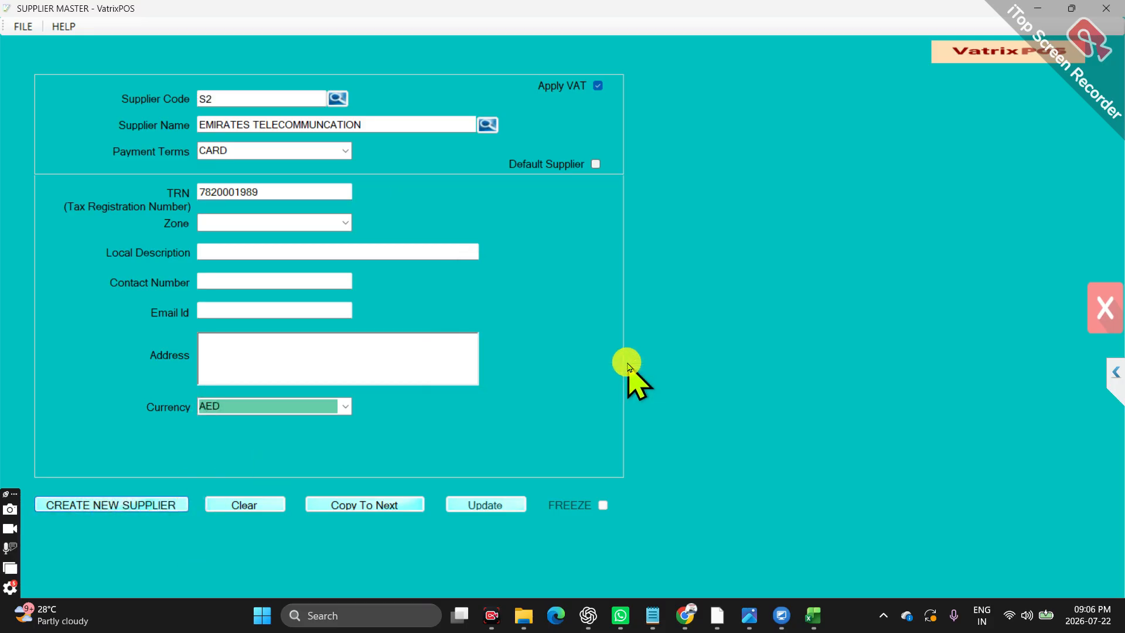
{"action": "left_click", "coordinate": [1107, 8]}
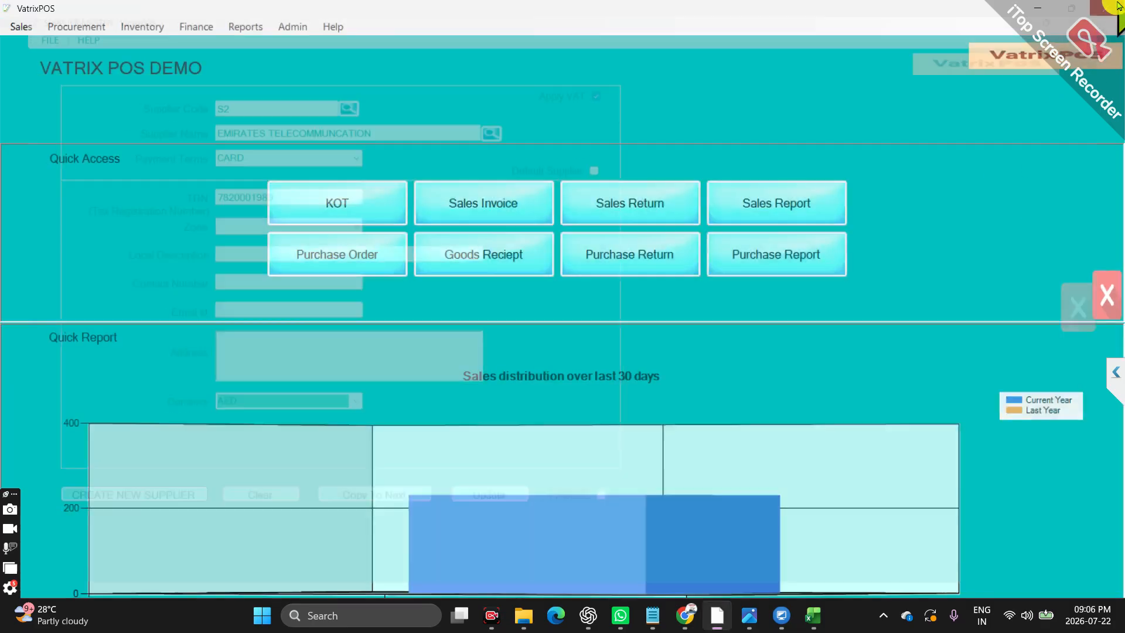
Try to create a TELEPHONE EXPENSE account in Account Master with type Expense and category Direct
{"action": "left_click", "coordinate": [194, 27]}
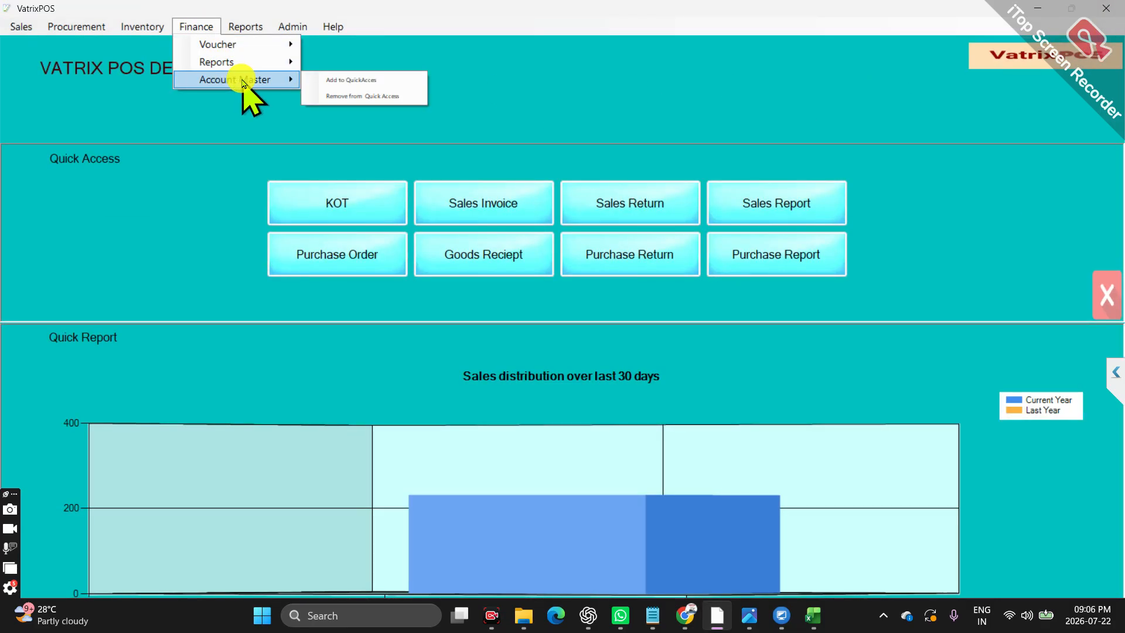
{"action": "left_click", "coordinate": [241, 82]}
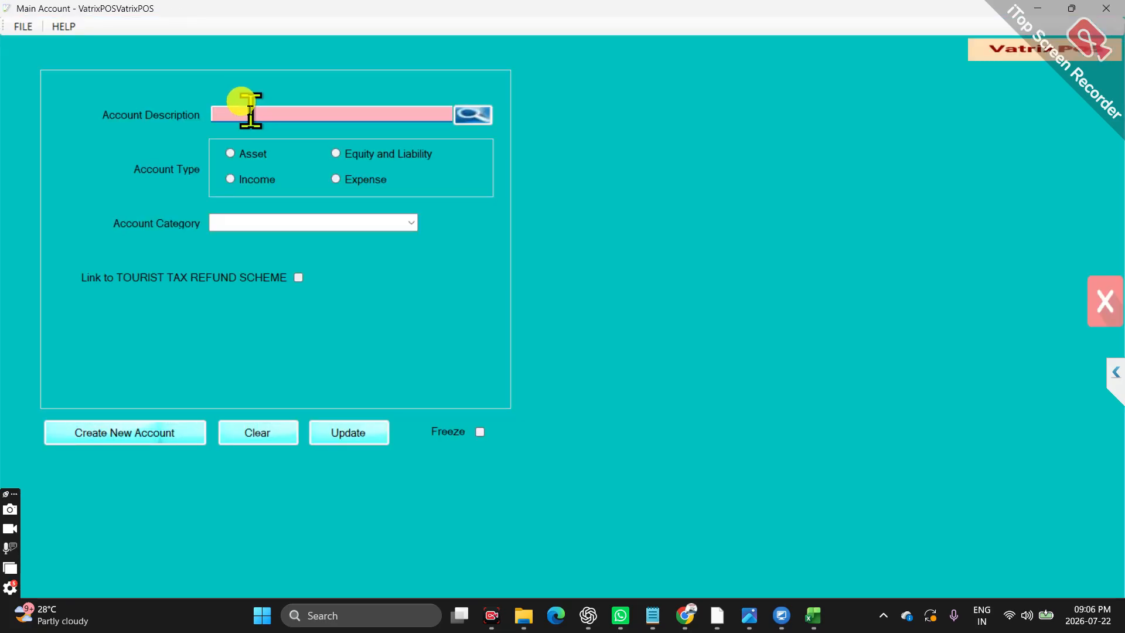
{"action": "type", "text": "TEL"}
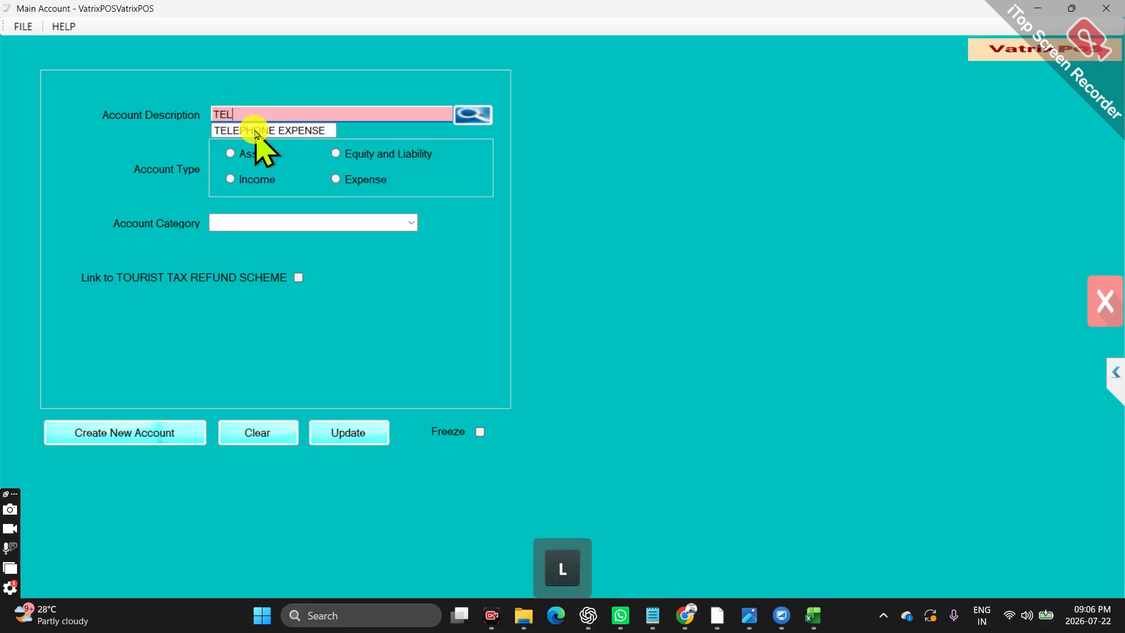
{"action": "left_click", "coordinate": [256, 133]}
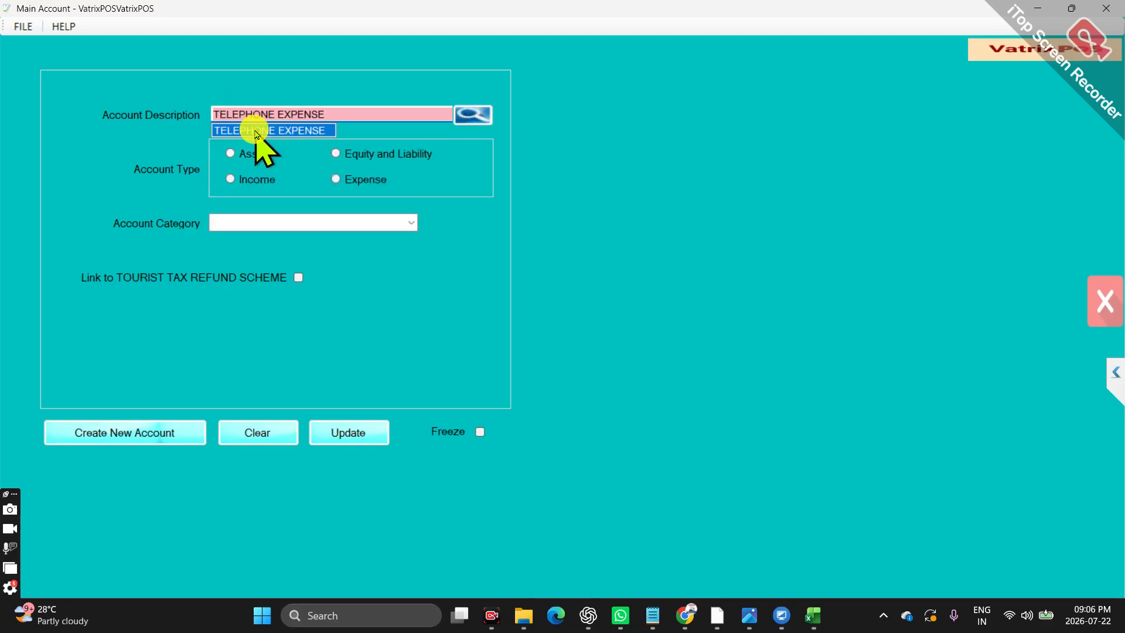
{"action": "left_click", "coordinate": [348, 185]}
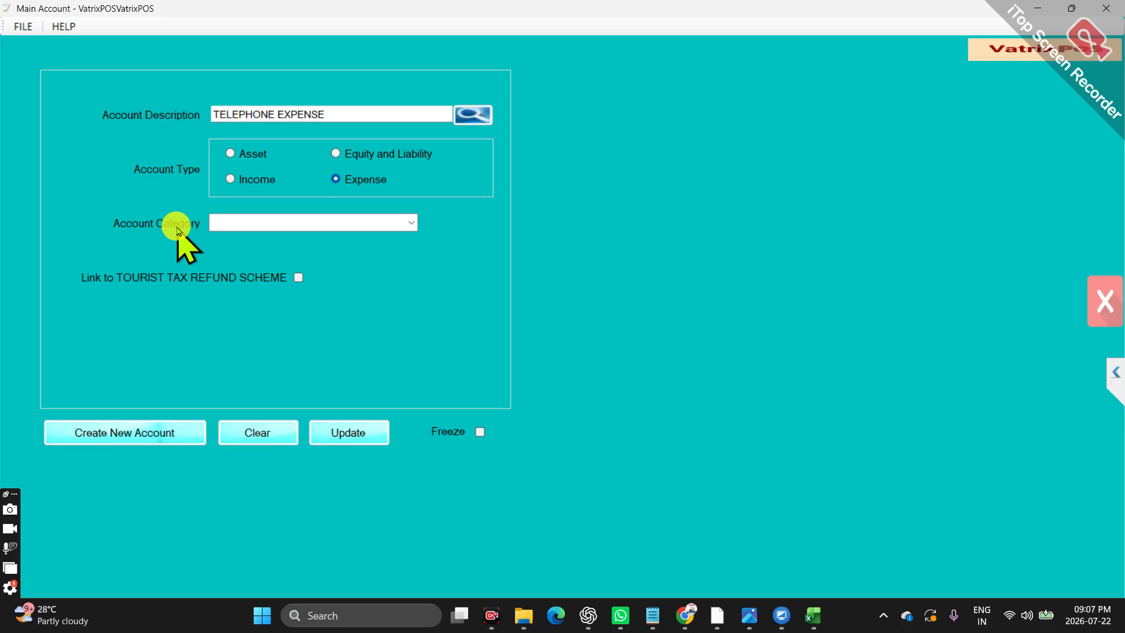
{"action": "left_click", "coordinate": [410, 222]}
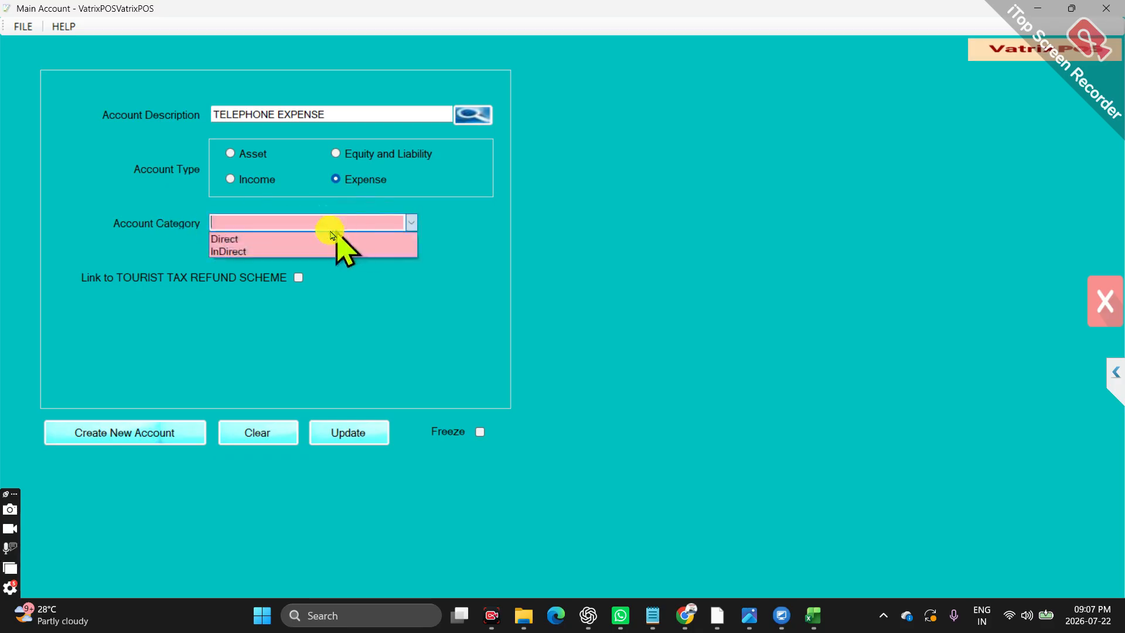
{"action": "left_click", "coordinate": [285, 239]}
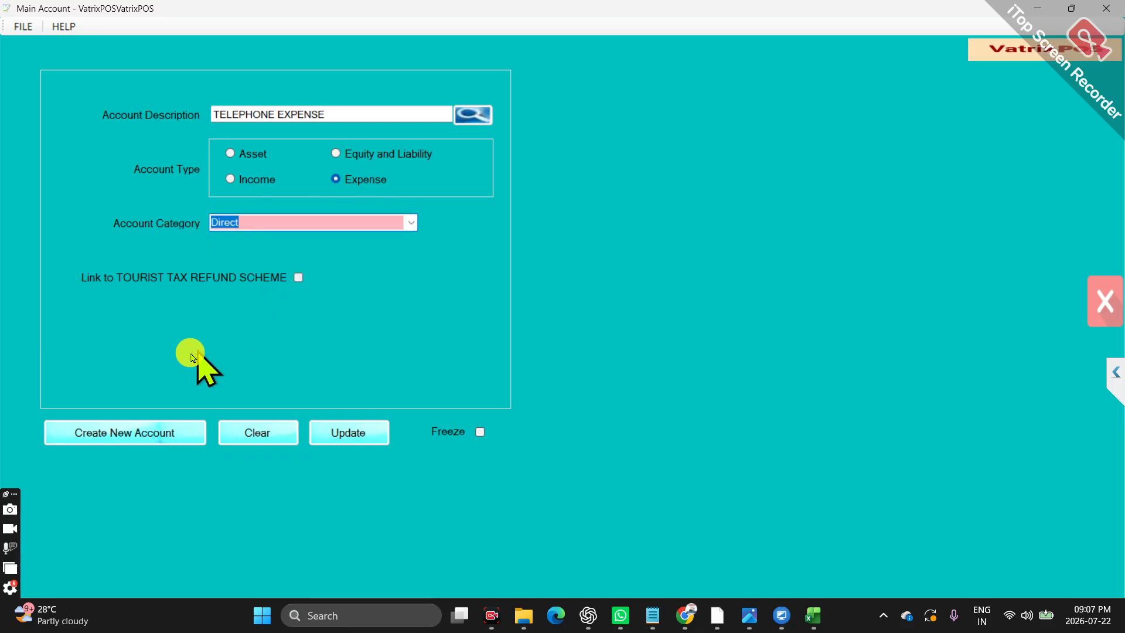
{"action": "left_click", "coordinate": [168, 438]}
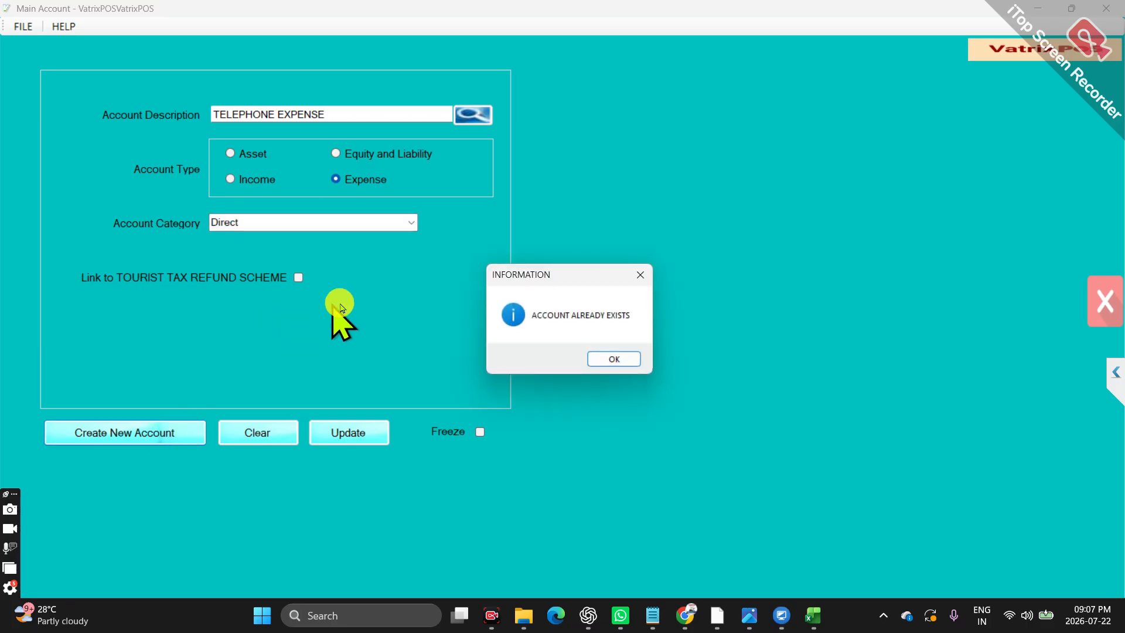
{"action": "left_click", "coordinate": [610, 358]}
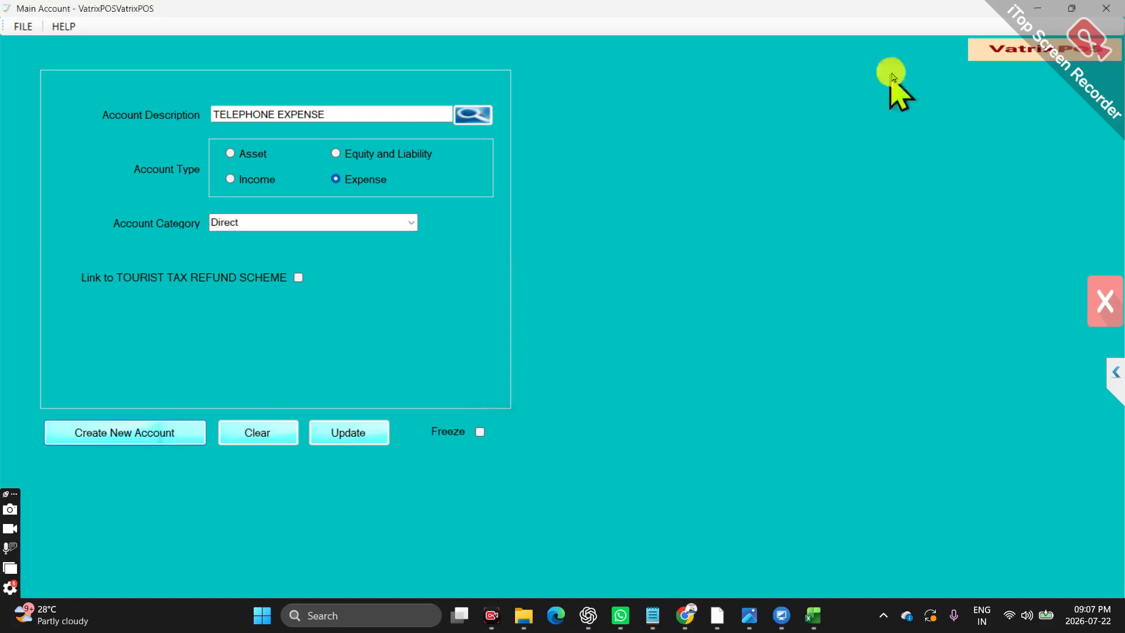
{"action": "left_click", "coordinate": [1106, 8]}
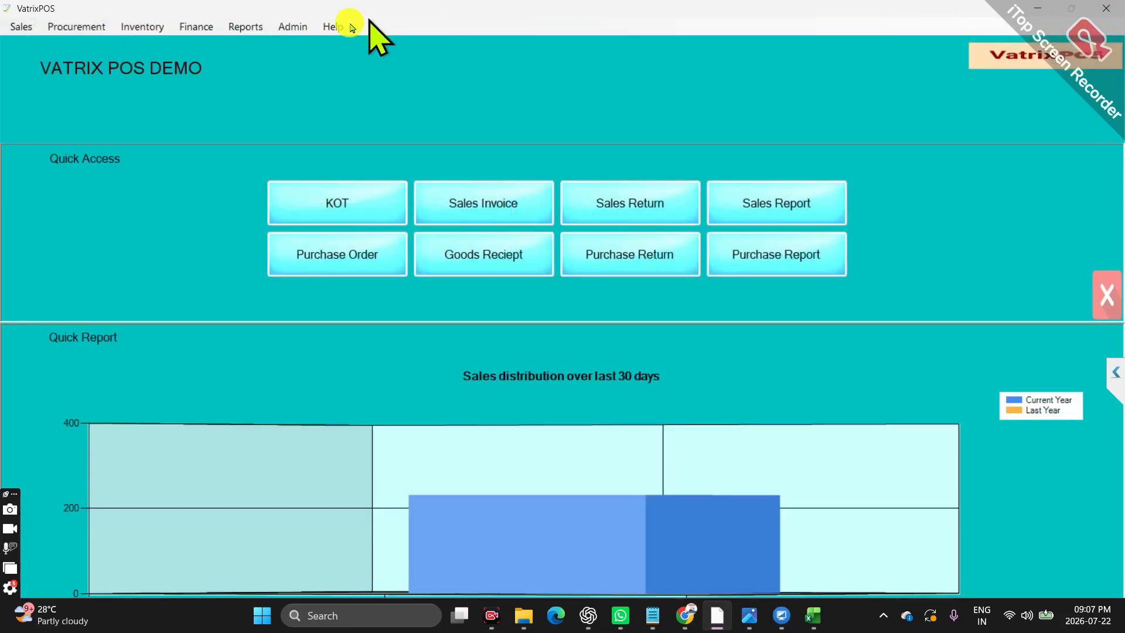
Open a new journal voucher and choose TELEPHONE EXPENSE as the main account of its first line
{"action": "left_click", "coordinate": [195, 26]}
{"action": "mouse_move", "coordinate": [223, 43]}
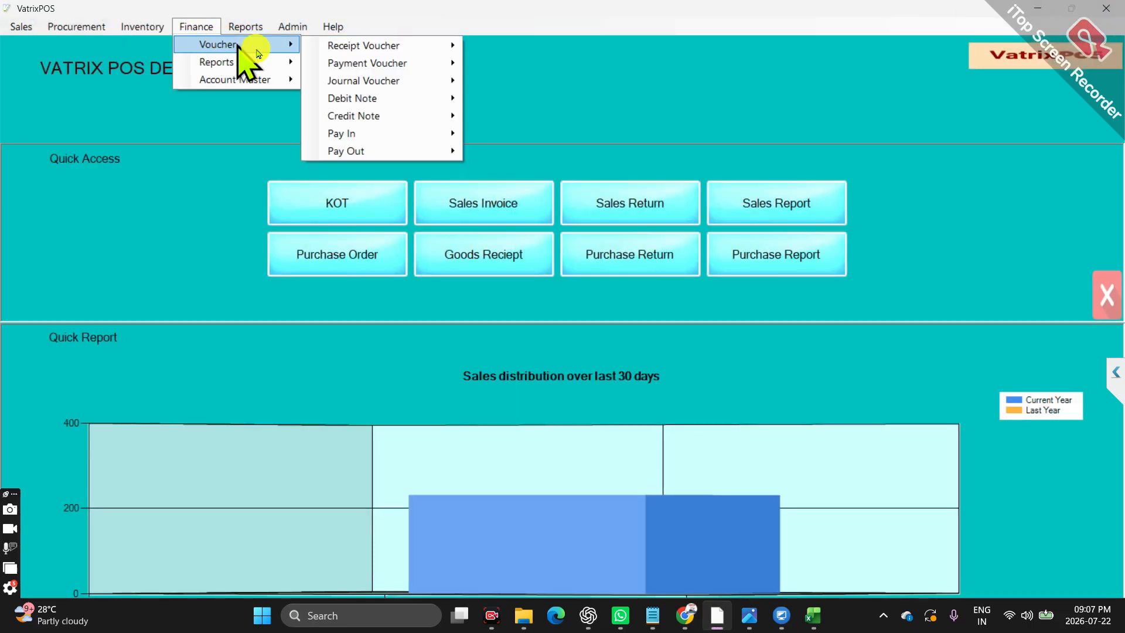
{"action": "left_click", "coordinate": [430, 82]}
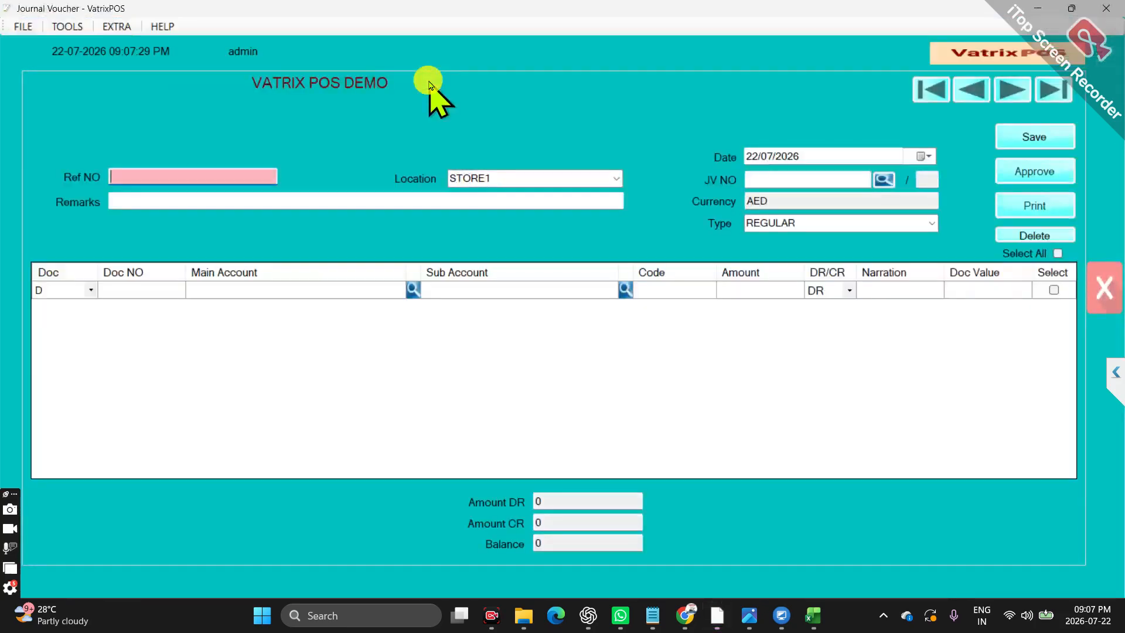
{"action": "left_click", "coordinate": [295, 289]}
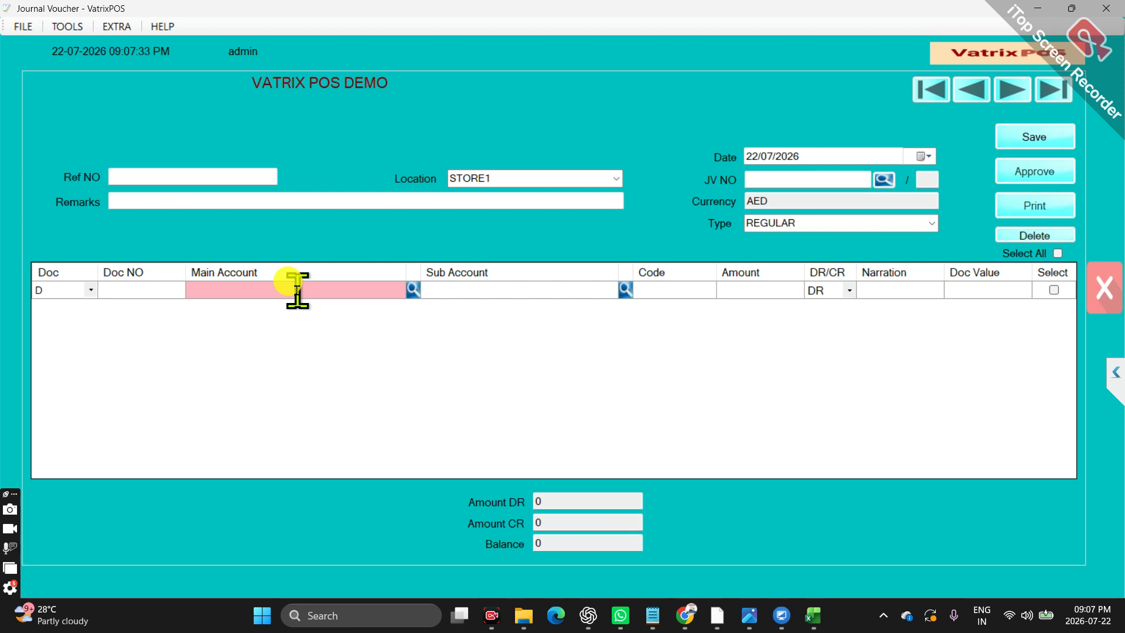
{"action": "type", "text": "TEL"}
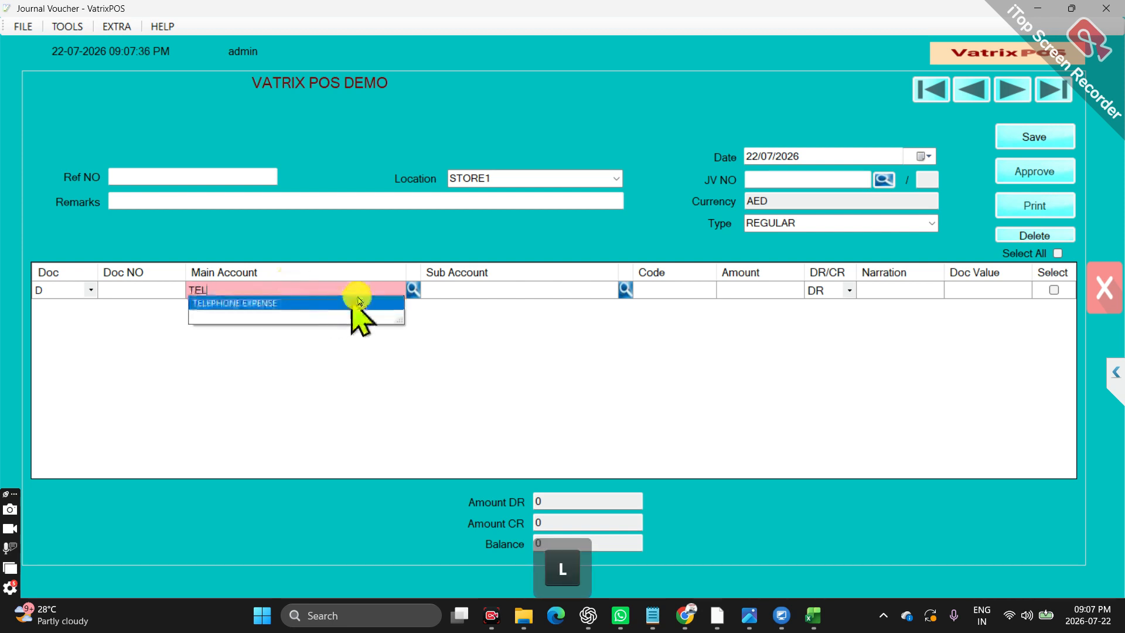
{"action": "left_click", "coordinate": [359, 301]}
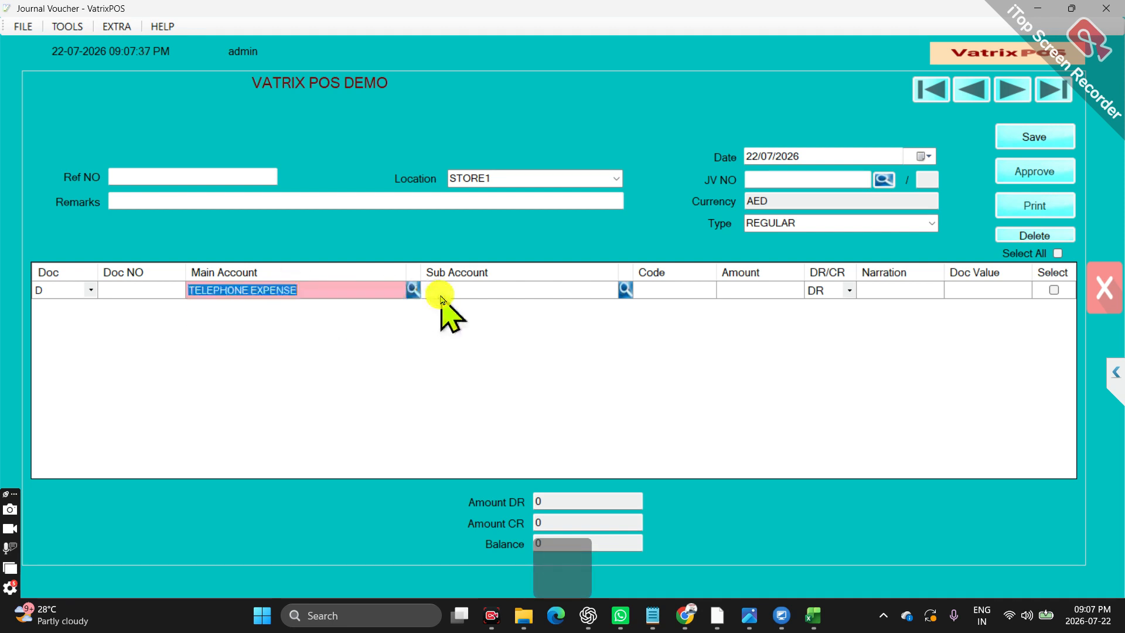
{"action": "key", "text": "Return"}
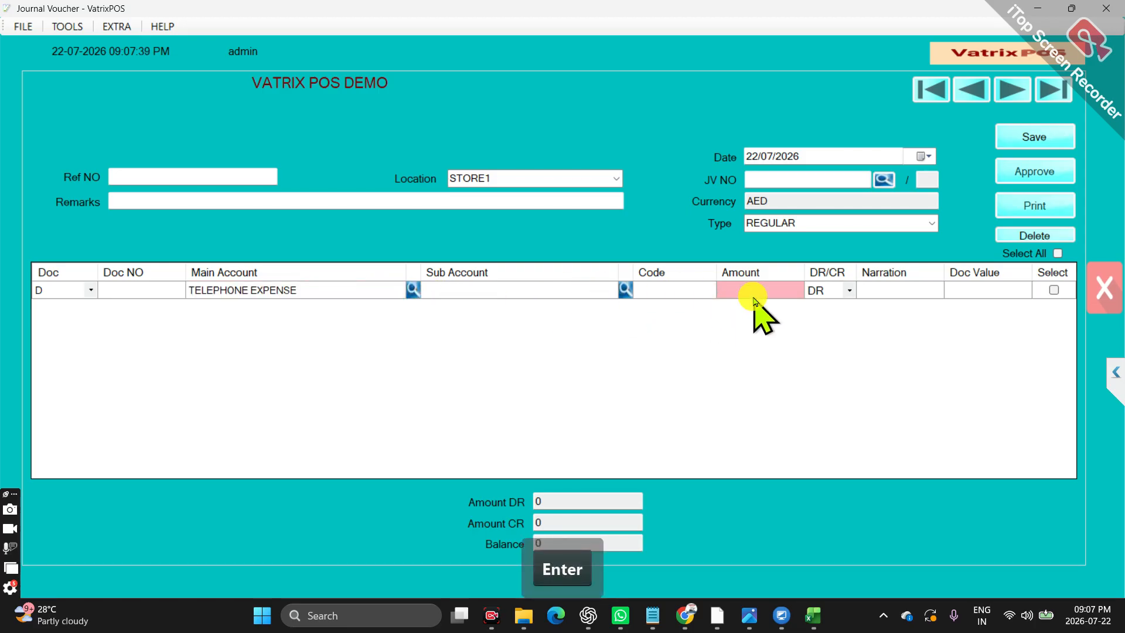
Set the telephone expense line's amount to 100 and its narration to "jun25 exp"
{"action": "type", "text": "100"}
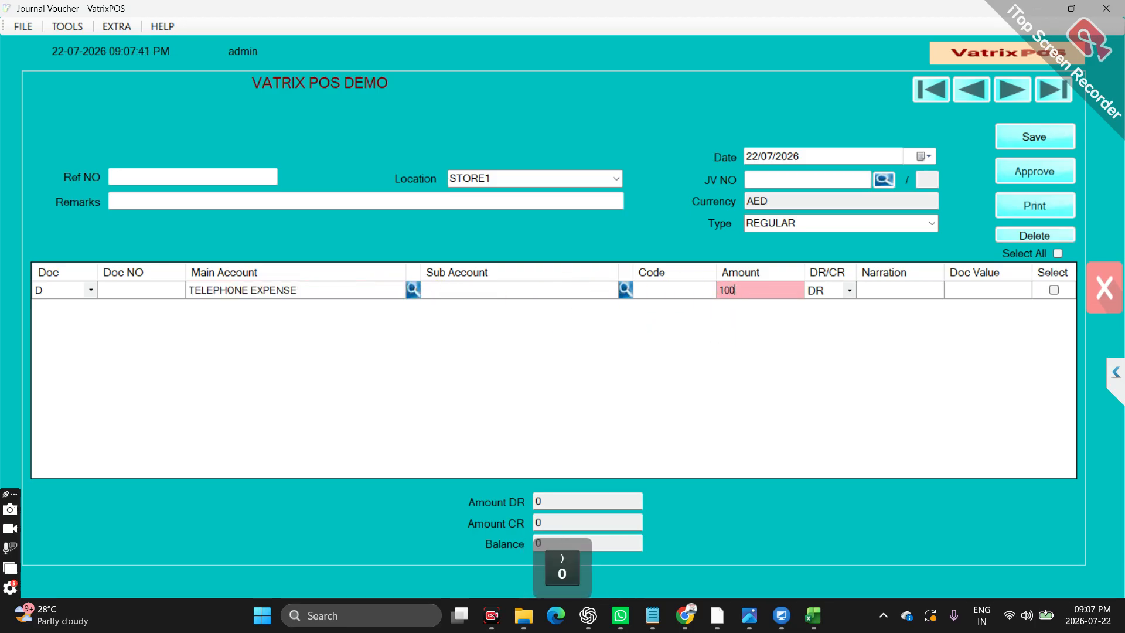
{"action": "left_click", "coordinate": [870, 290]}
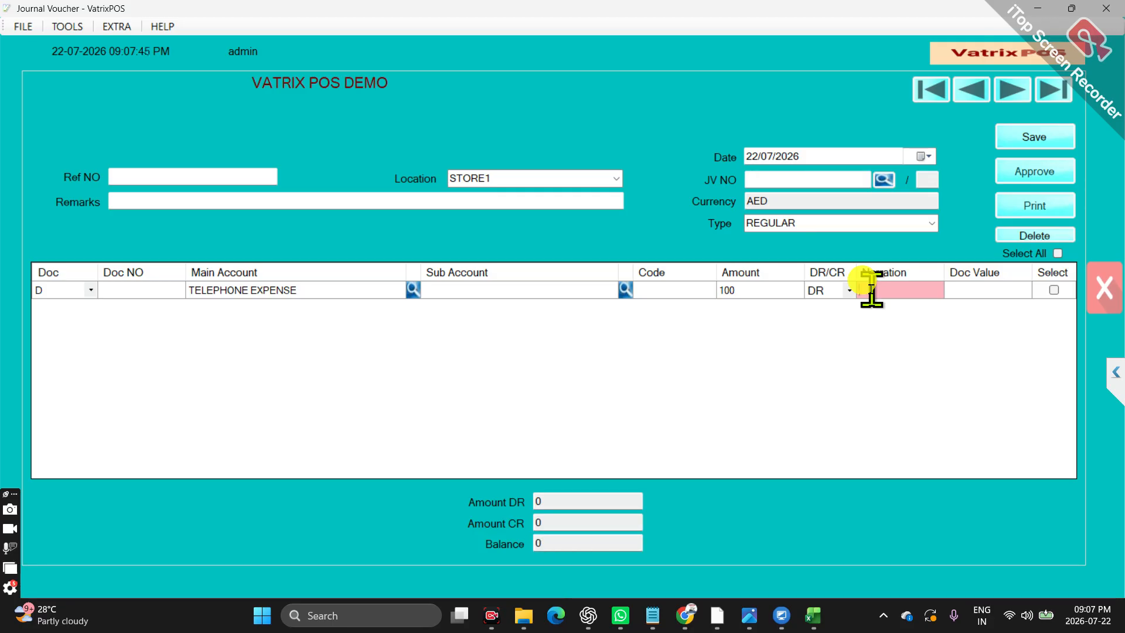
{"action": "type", "text": "jun 25 e"}
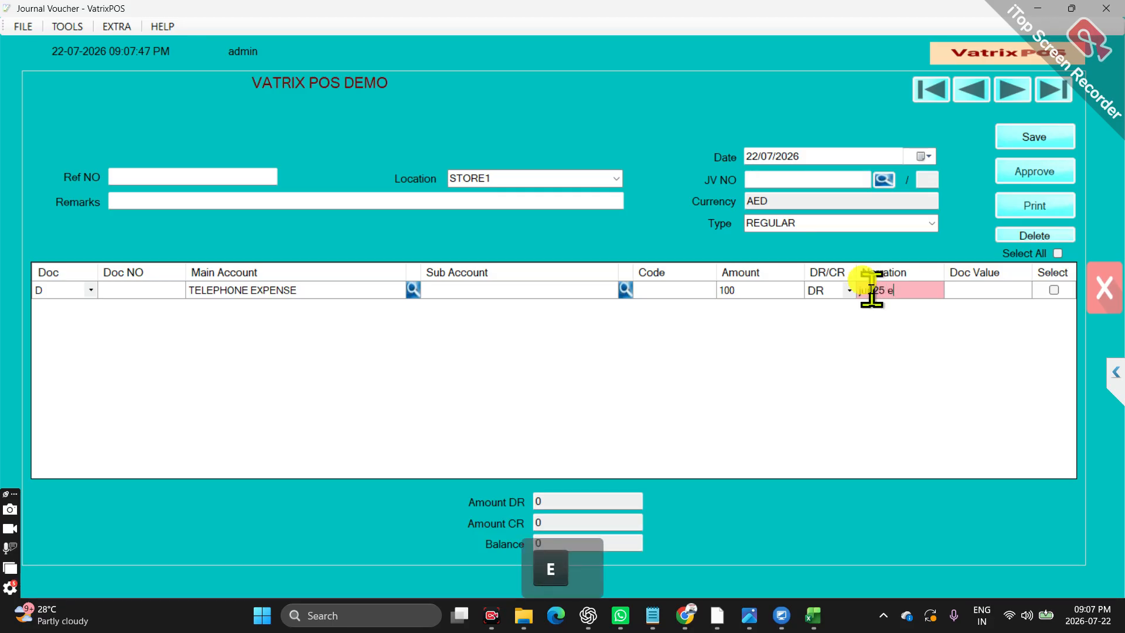
{"action": "type", "text": "xp"}
{"action": "key", "text": "Return"}
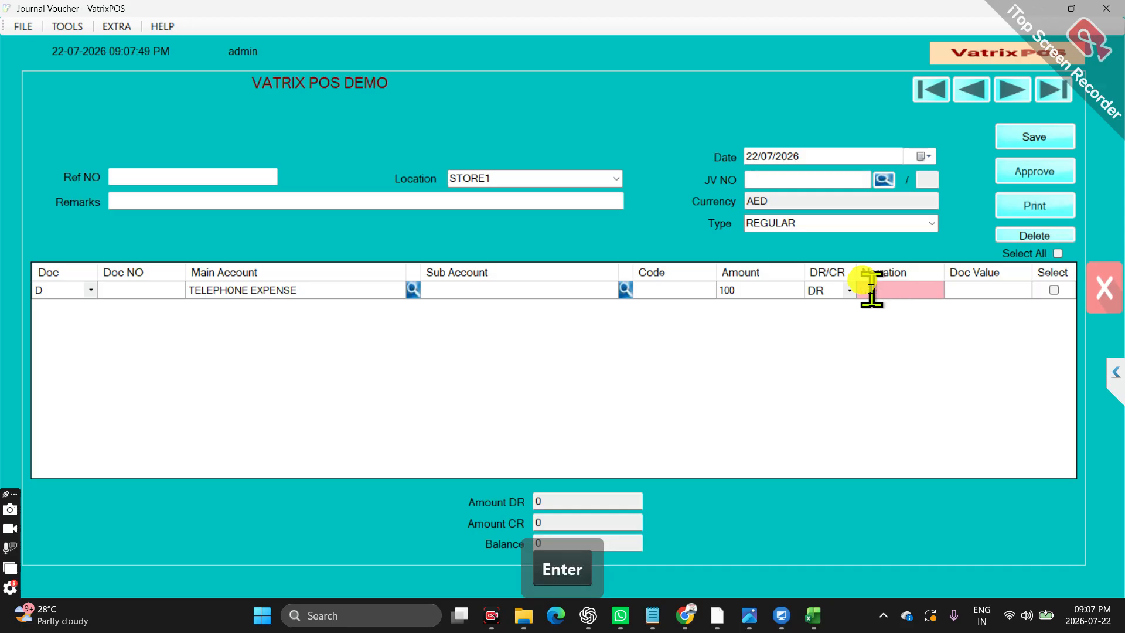
Add a second voucher line with VAT INPUT as main account and EMIRATES TELECOMMUNICATION as sub account
{"action": "key", "text": "Return"}
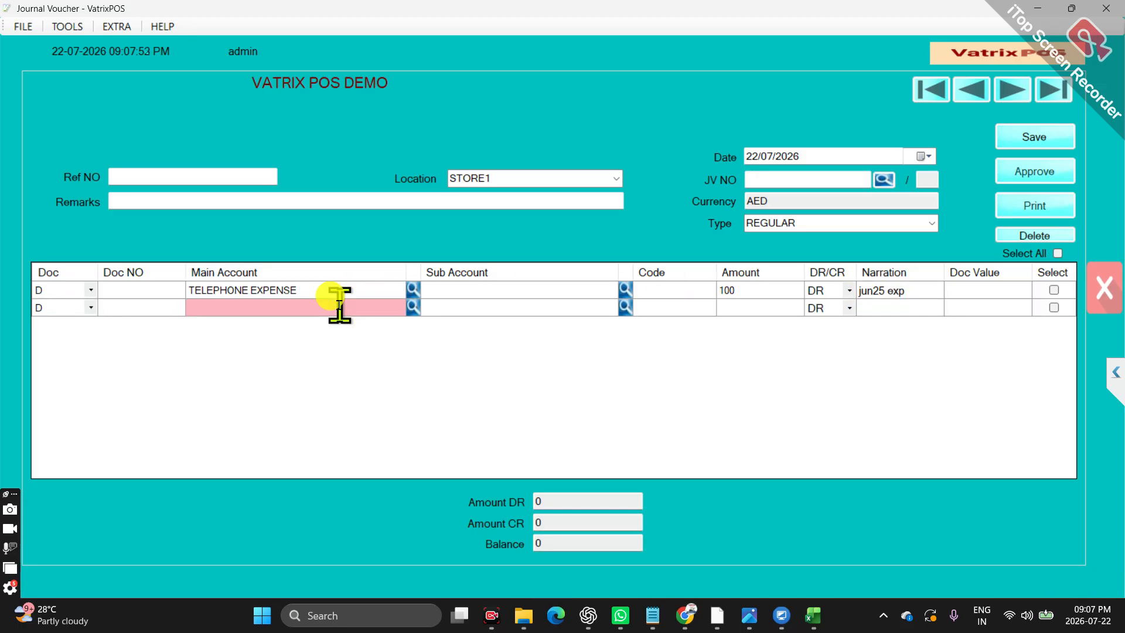
{"action": "type", "text": "VAT"}
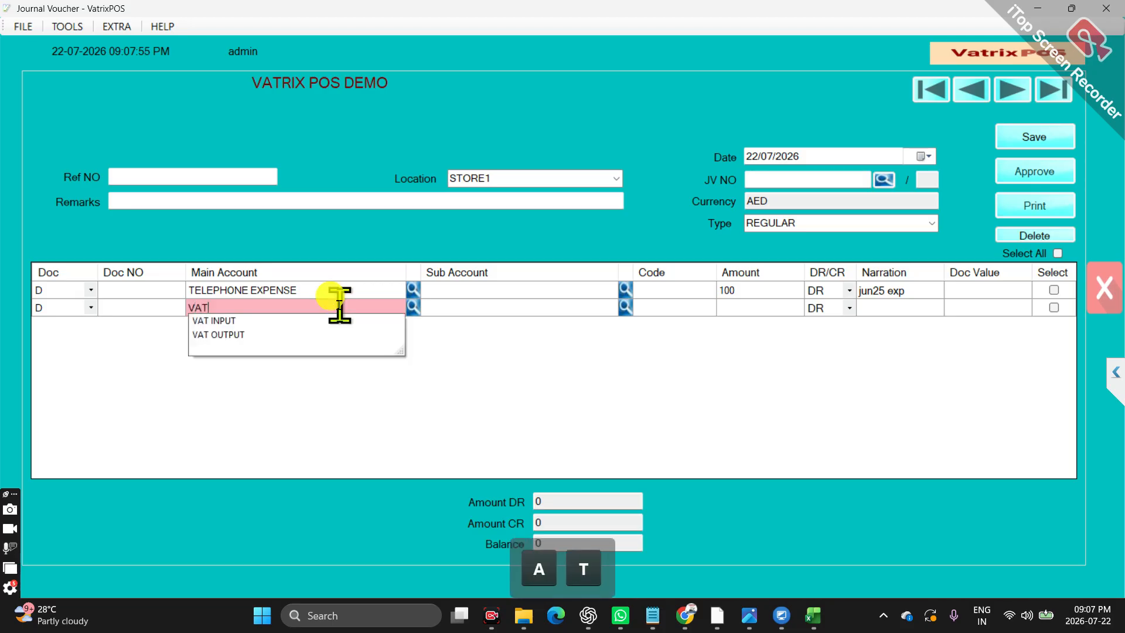
{"action": "left_click", "coordinate": [262, 322]}
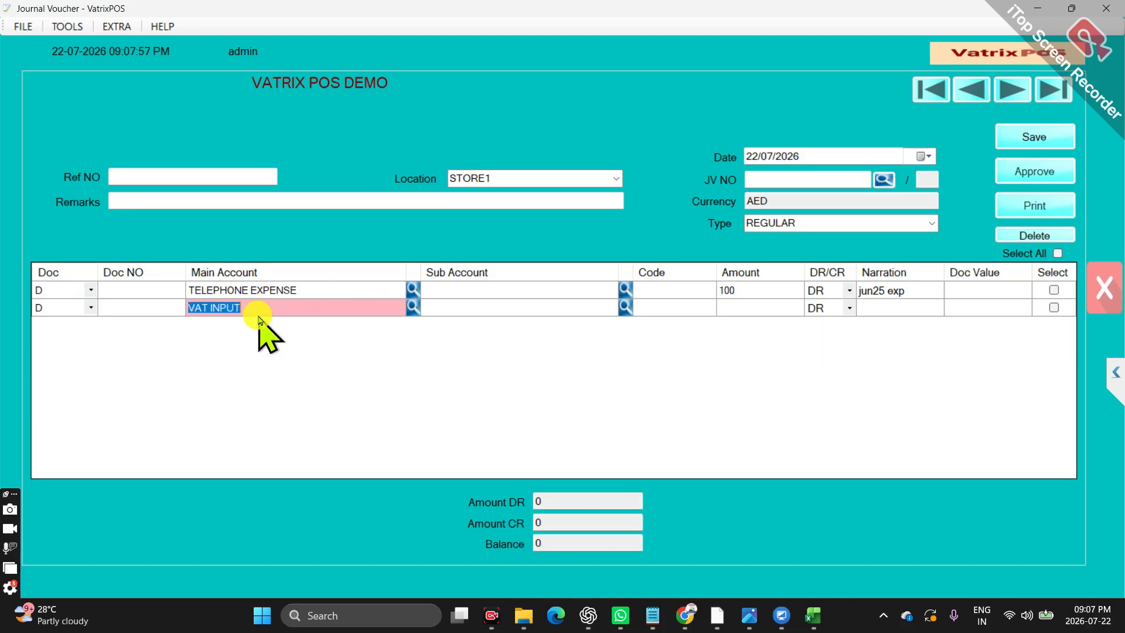
{"action": "key", "text": "Return"}
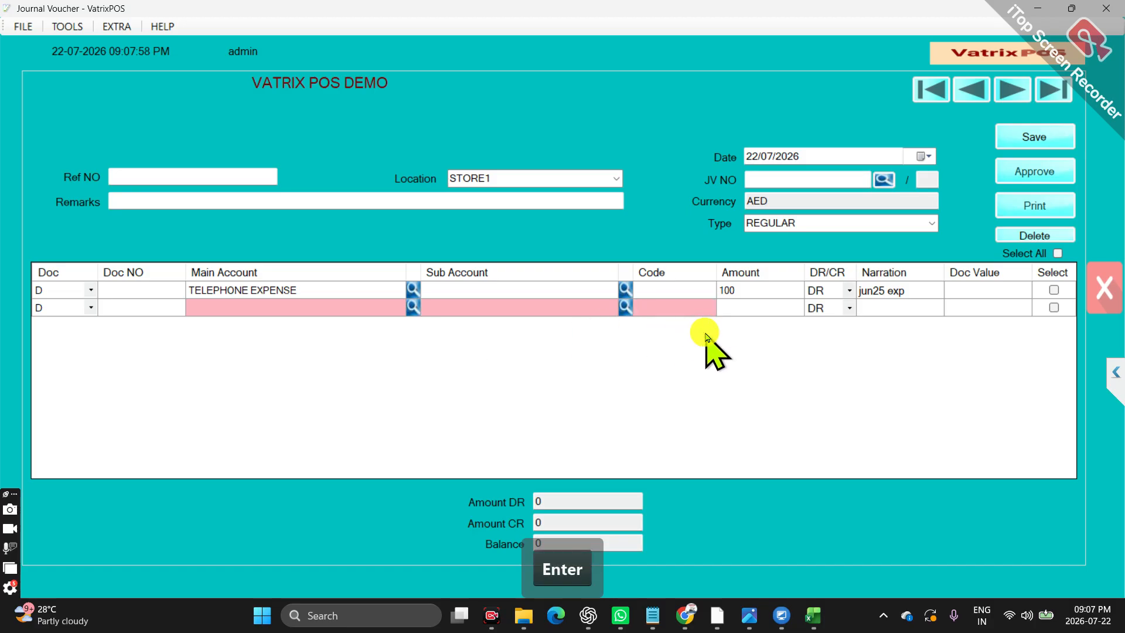
{"action": "left_click", "coordinate": [501, 309]}
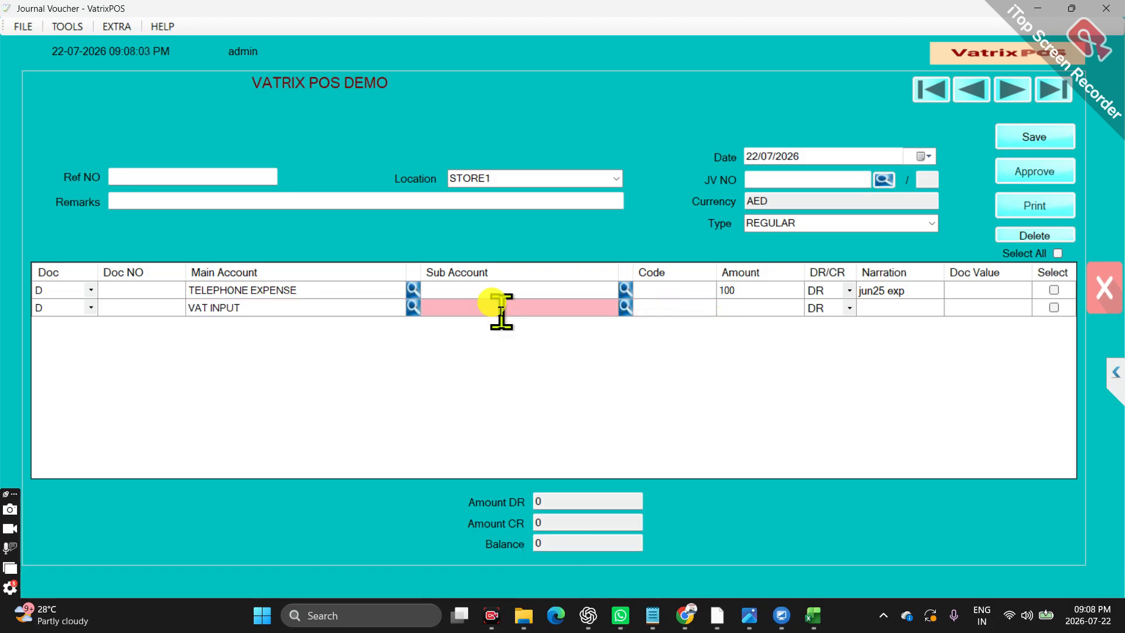
{"action": "type", "text": "EM"}
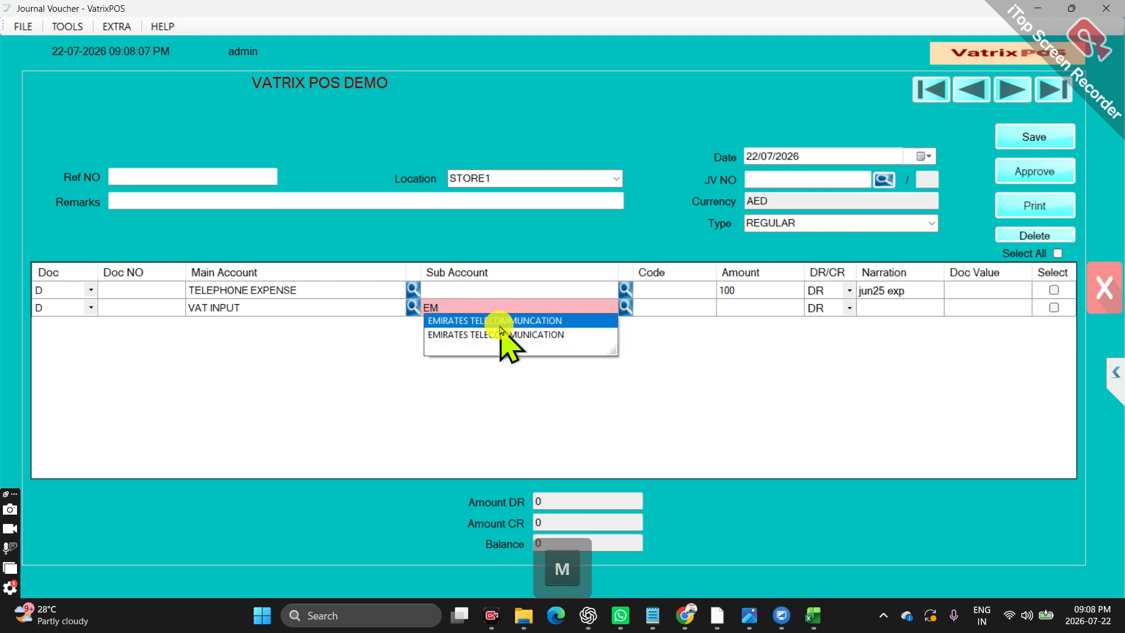
{"action": "key", "text": "Down"}
{"action": "key", "text": "Return"}
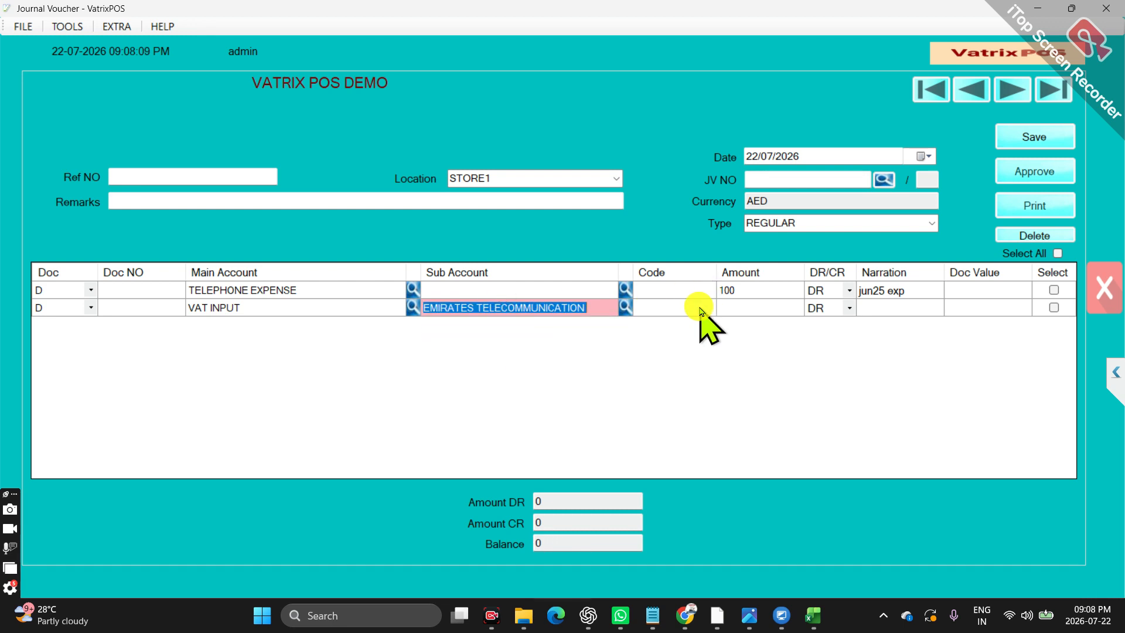
Set the VAT INPUT line's amount to 5 and its narration to "jun25 exp"
{"action": "left_click", "coordinate": [733, 308]}
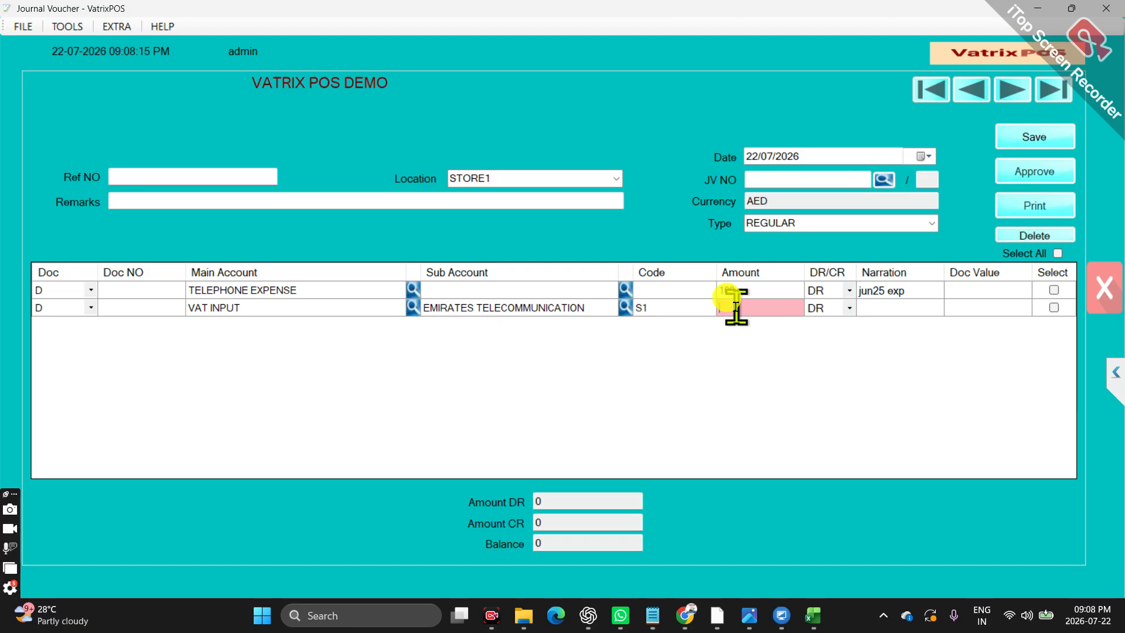
{"action": "type", "text": "5"}
{"action": "left_click", "coordinate": [870, 309]}
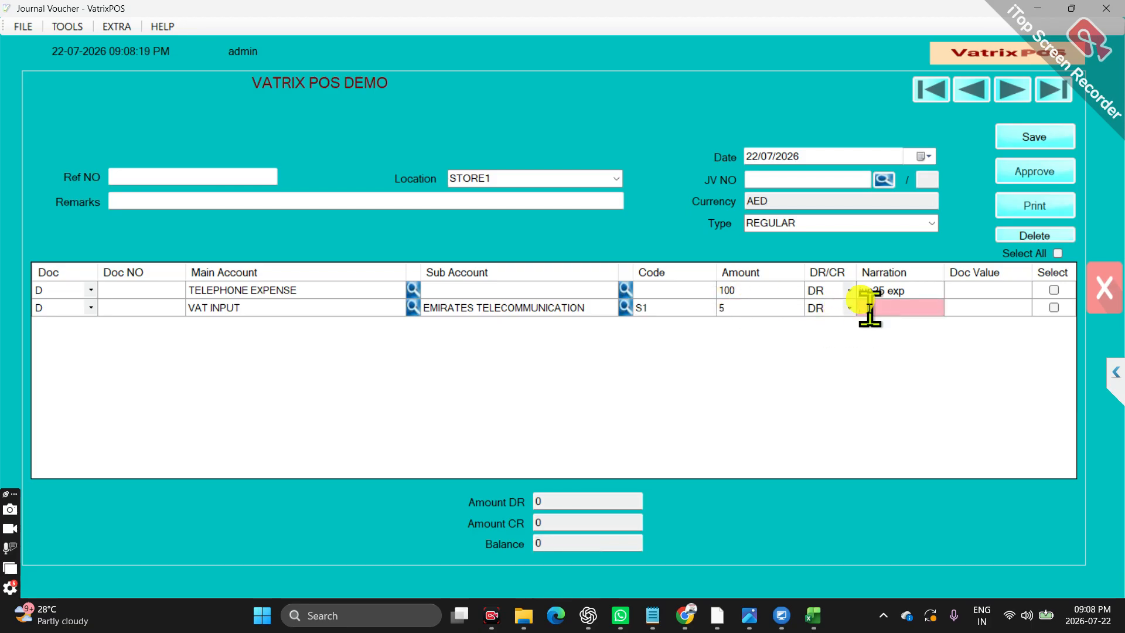
{"action": "type", "text": "jun"}
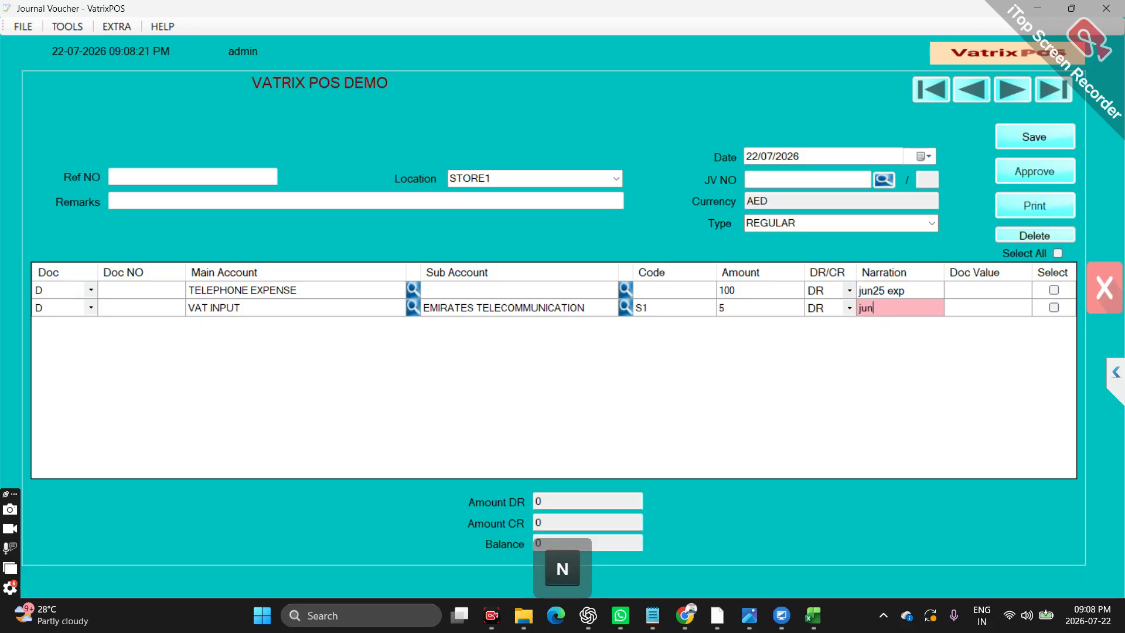
{"action": "type", "text": "25 exp"}
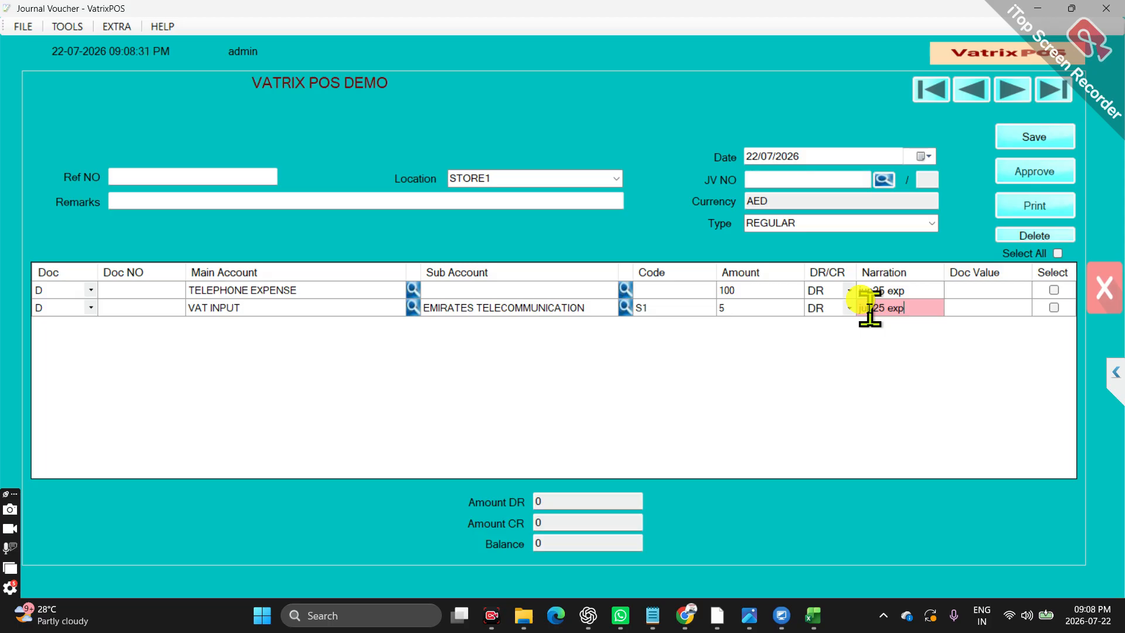
{"action": "key", "text": "Return"}
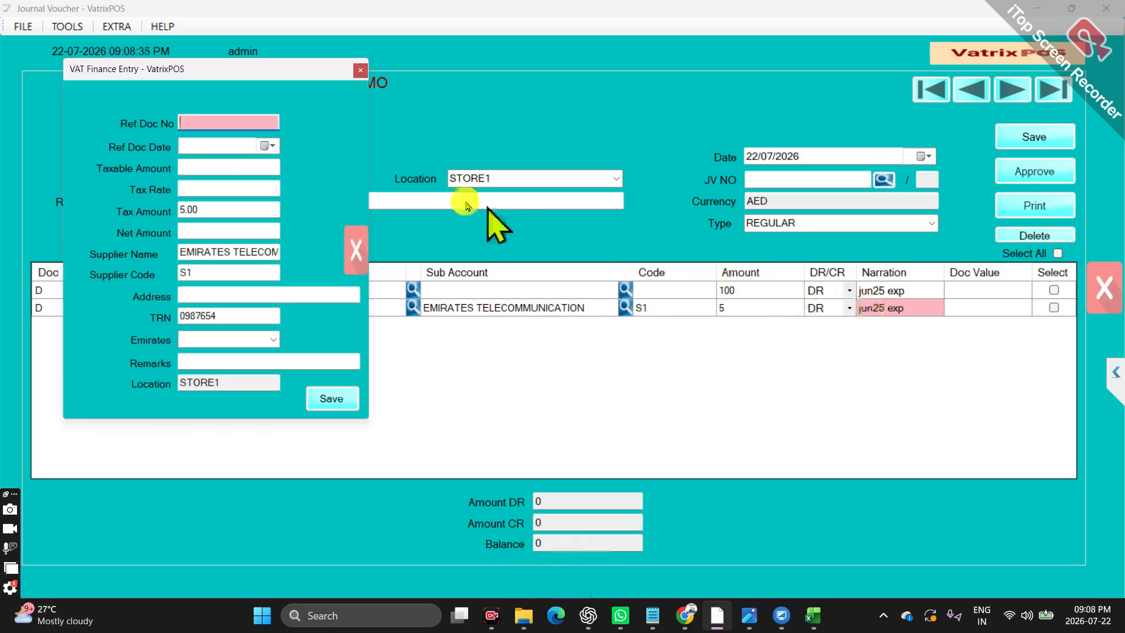
Enter a taxable amount of 100 in the VAT finance entry and save it
{"action": "left_click", "coordinate": [229, 168]}
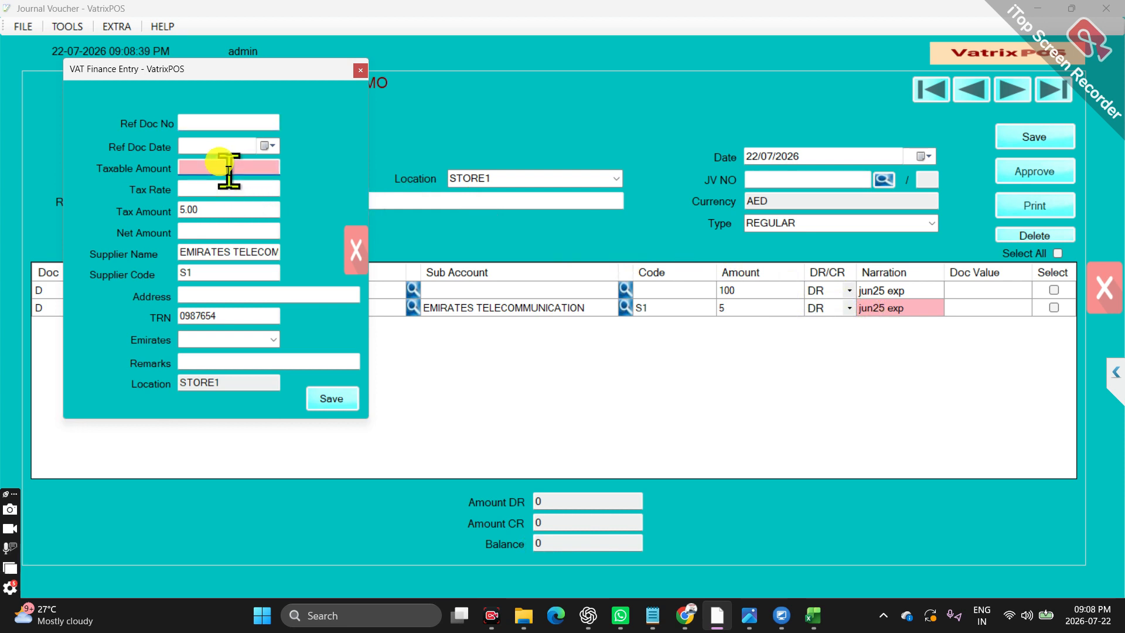
{"action": "type", "text": "100"}
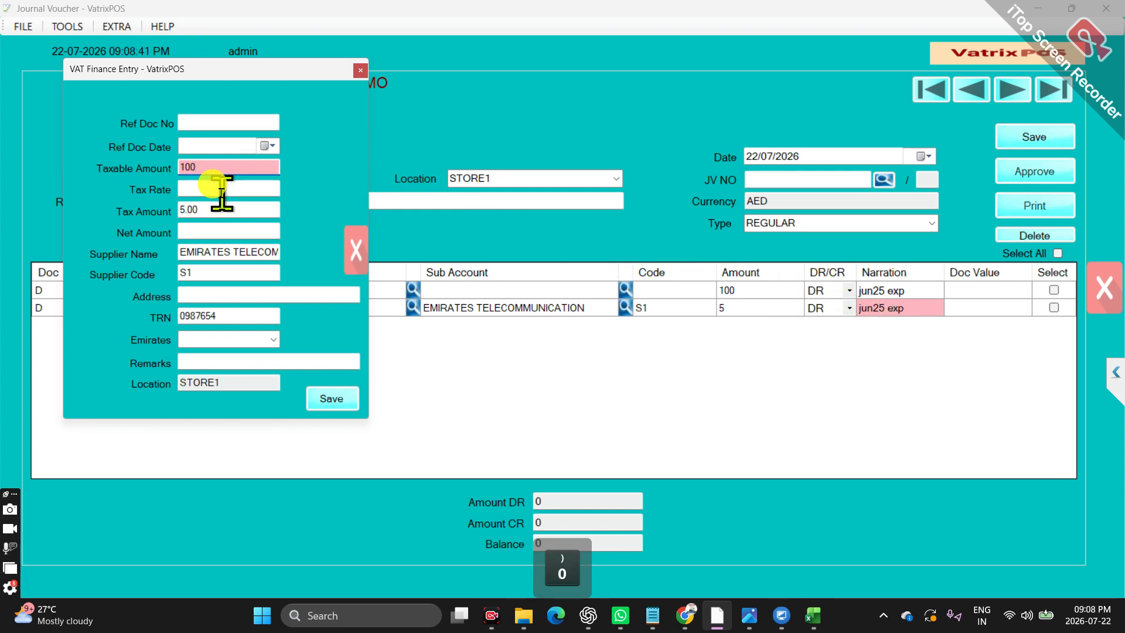
{"action": "key", "text": "Return"}
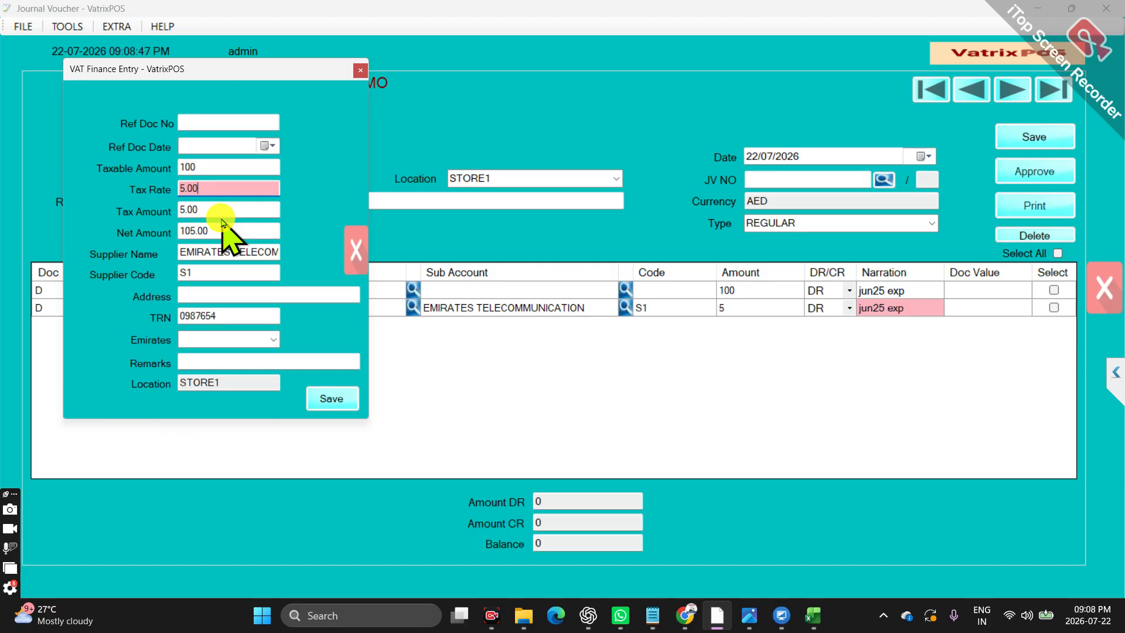
{"action": "left_click", "coordinate": [231, 296]}
{"action": "left_click", "coordinate": [233, 360]}
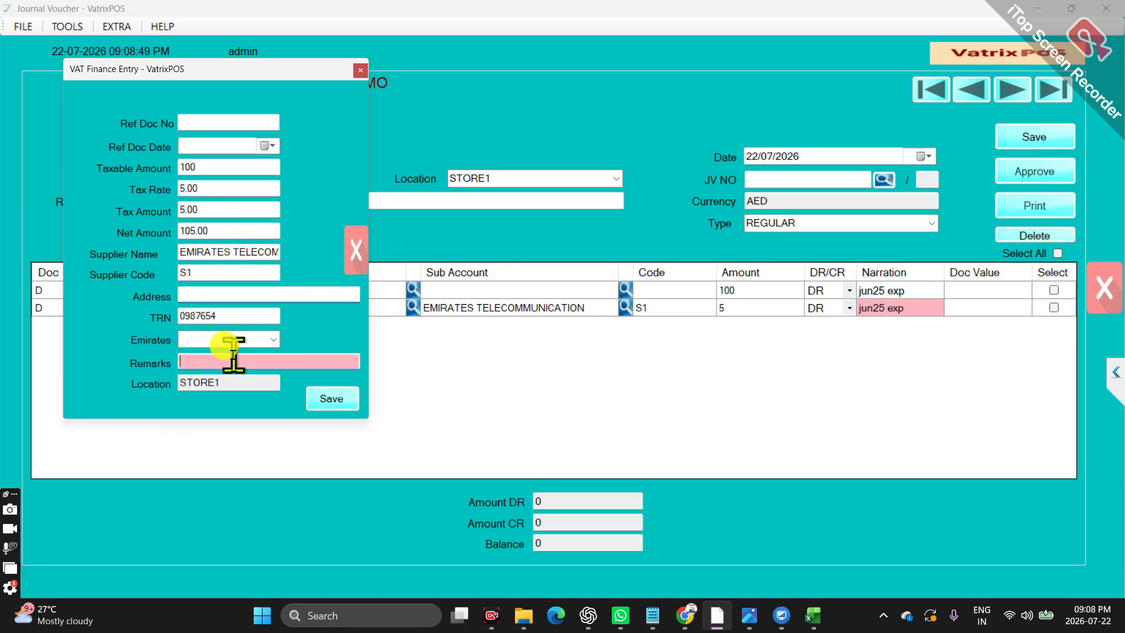
{"action": "left_click", "coordinate": [332, 402]}
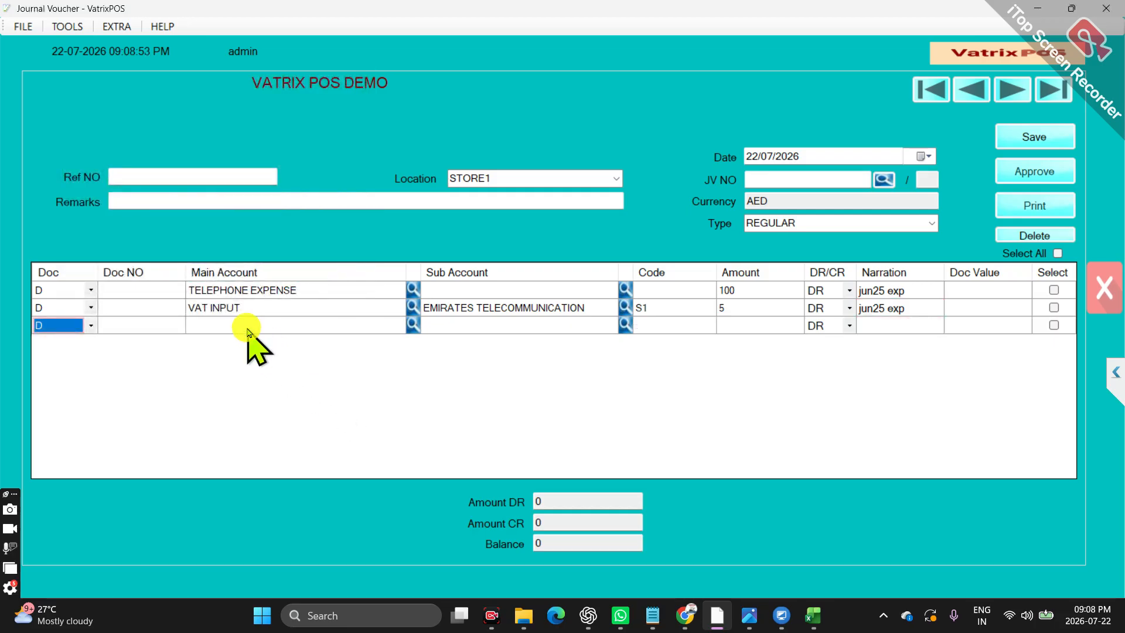
Choose DEBTORS as the third line's main account and CASH CUSTOMER as its sub account
{"action": "left_click", "coordinate": [247, 326]}
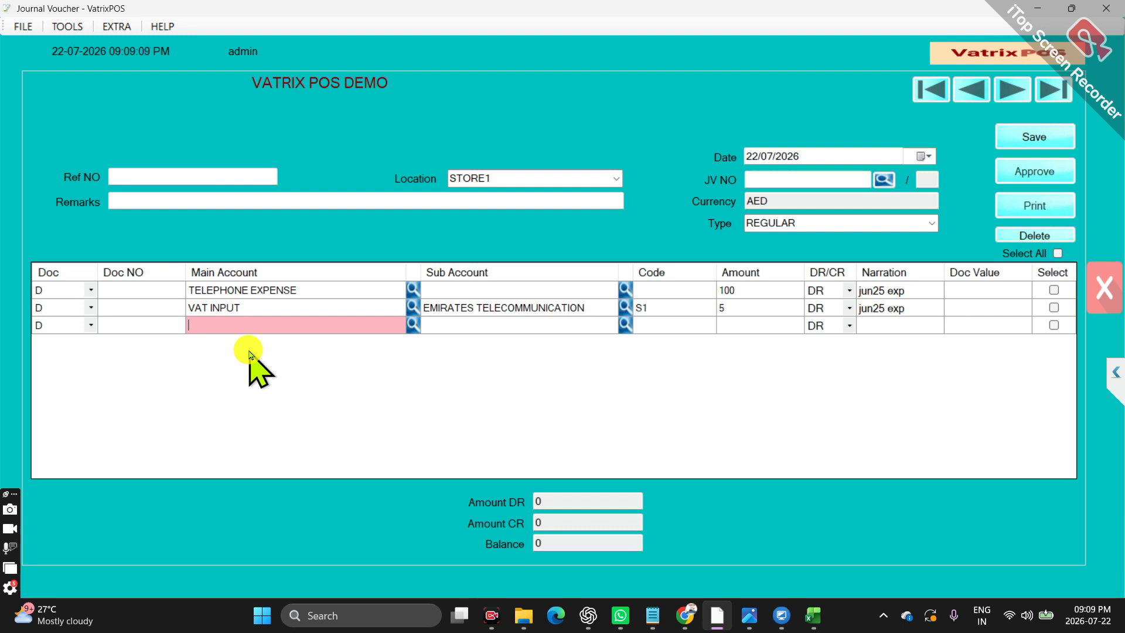
{"action": "type", "text": "DEB"}
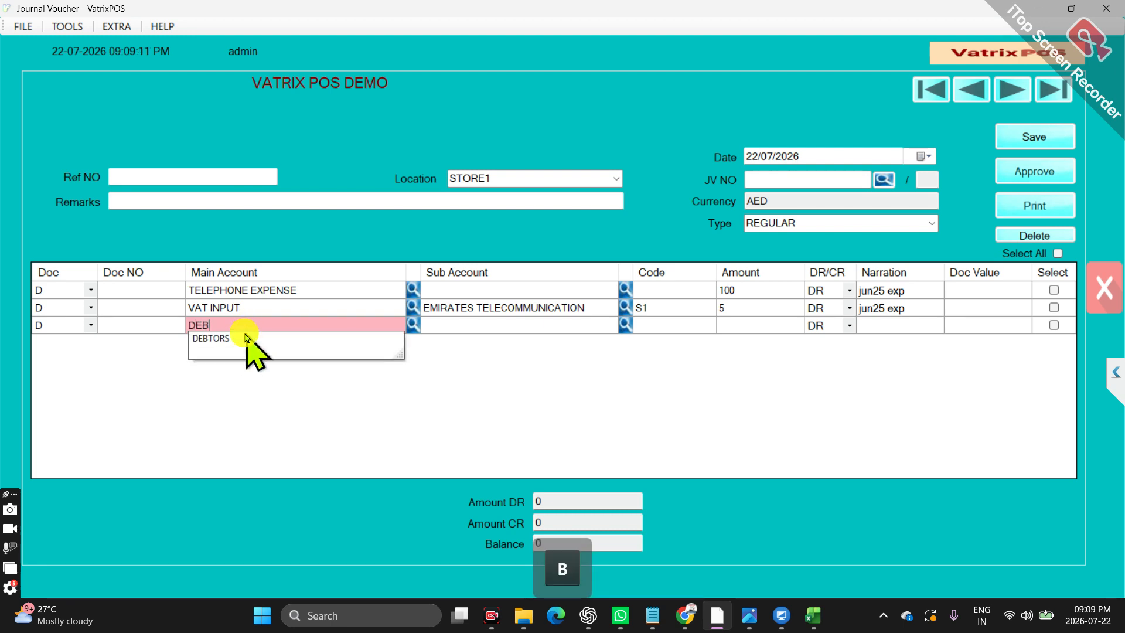
{"action": "left_click", "coordinate": [471, 327]}
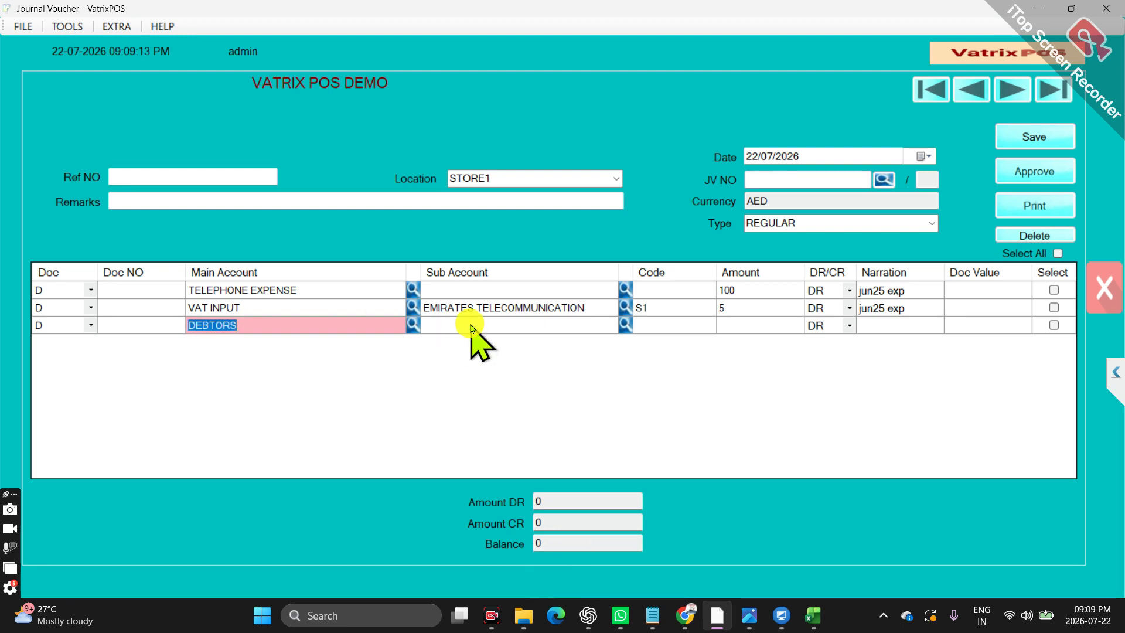
{"action": "type", "text": "CAS"}
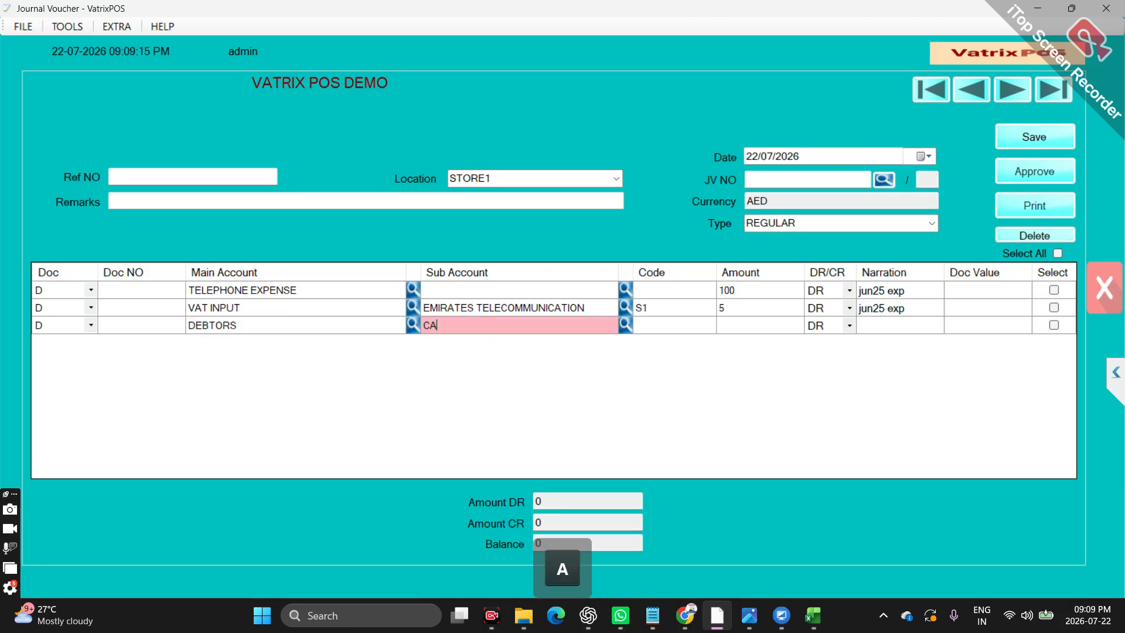
{"action": "left_click", "coordinate": [625, 324]}
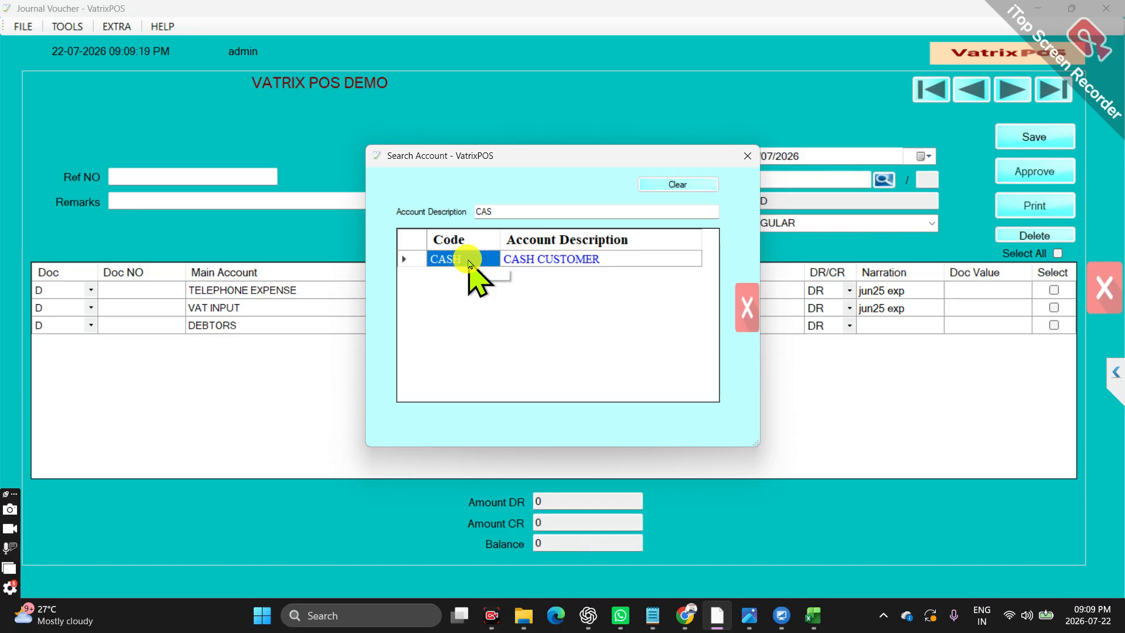
{"action": "double_click", "coordinate": [469, 261]}
Set the DEBTORS line's amount to 105 and mark it as a credit (CR)
{"action": "left_click", "coordinate": [729, 328]}
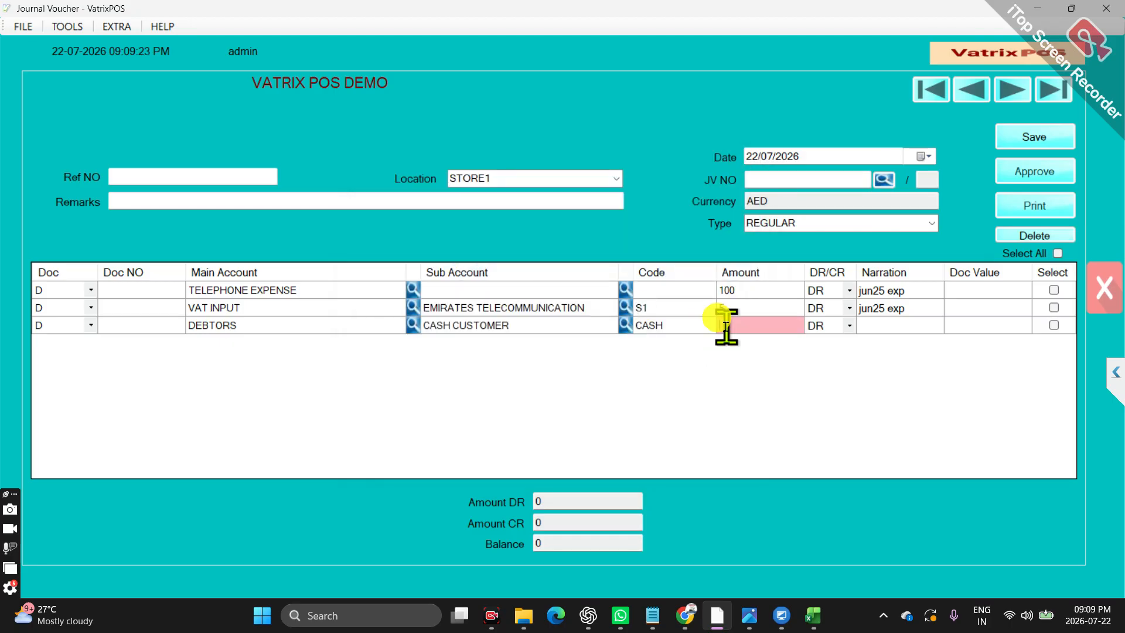
{"action": "type", "text": "105"}
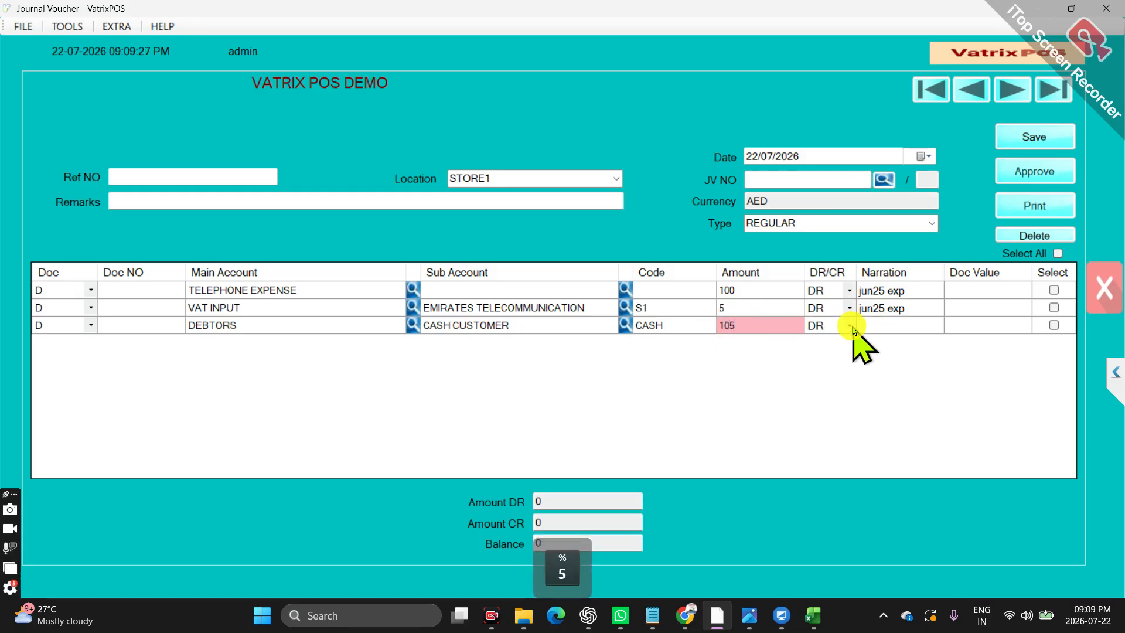
{"action": "left_click", "coordinate": [849, 326]}
{"action": "left_click", "coordinate": [820, 342]}
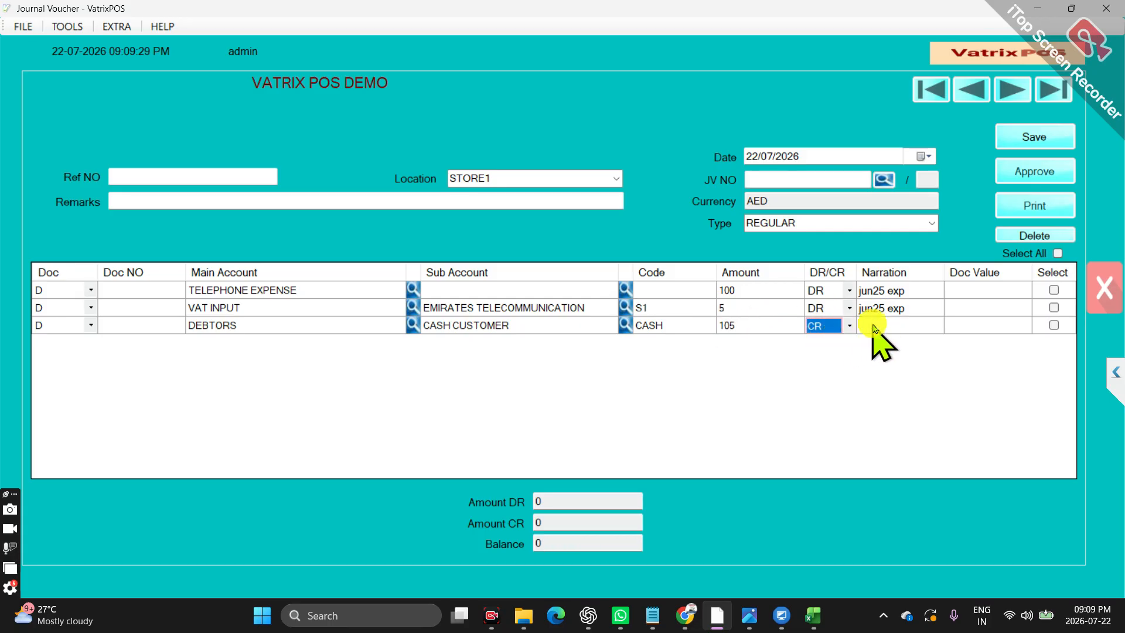
Copy the narration "jun25 exp" from the VAT INPUT line into the DEBTORS line
{"action": "left_click", "coordinate": [873, 324]}
{"action": "left_click", "coordinate": [904, 308]}
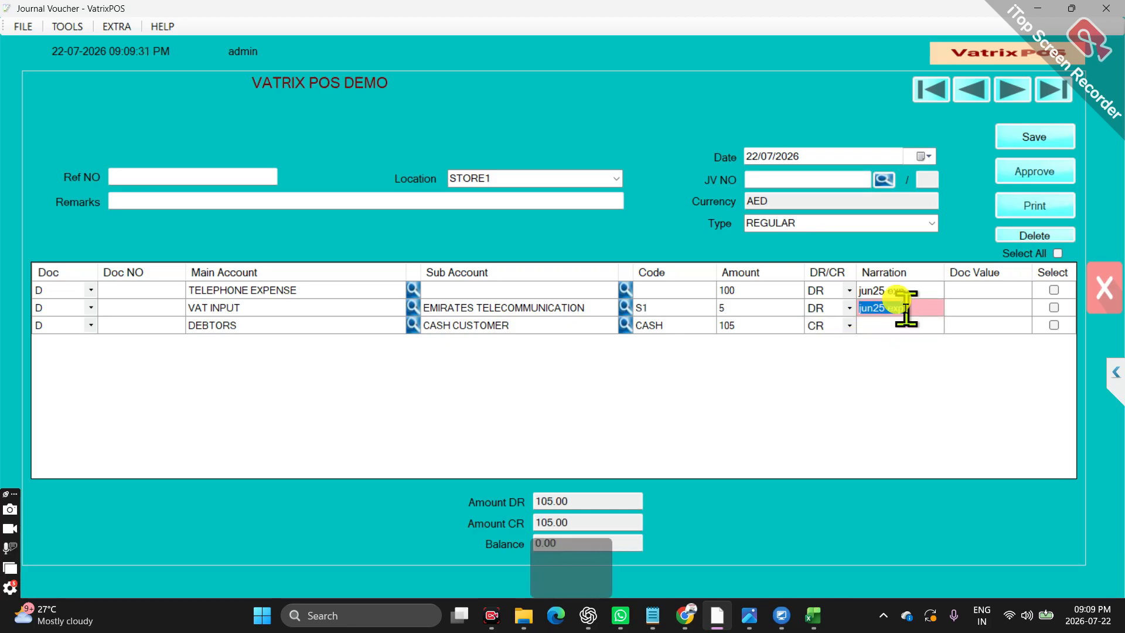
{"action": "key", "text": "ctrl+c"}
{"action": "left_click", "coordinate": [897, 326]}
{"action": "key", "text": "ctrl+v"}
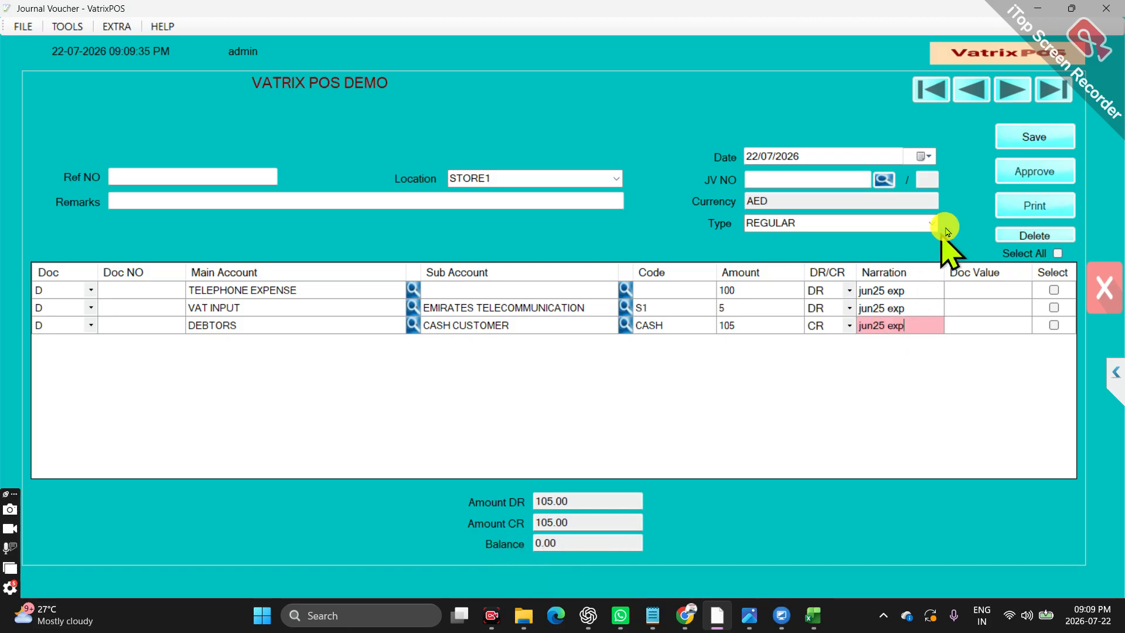
Save the journal voucher and approve it
{"action": "left_click", "coordinate": [1034, 140]}
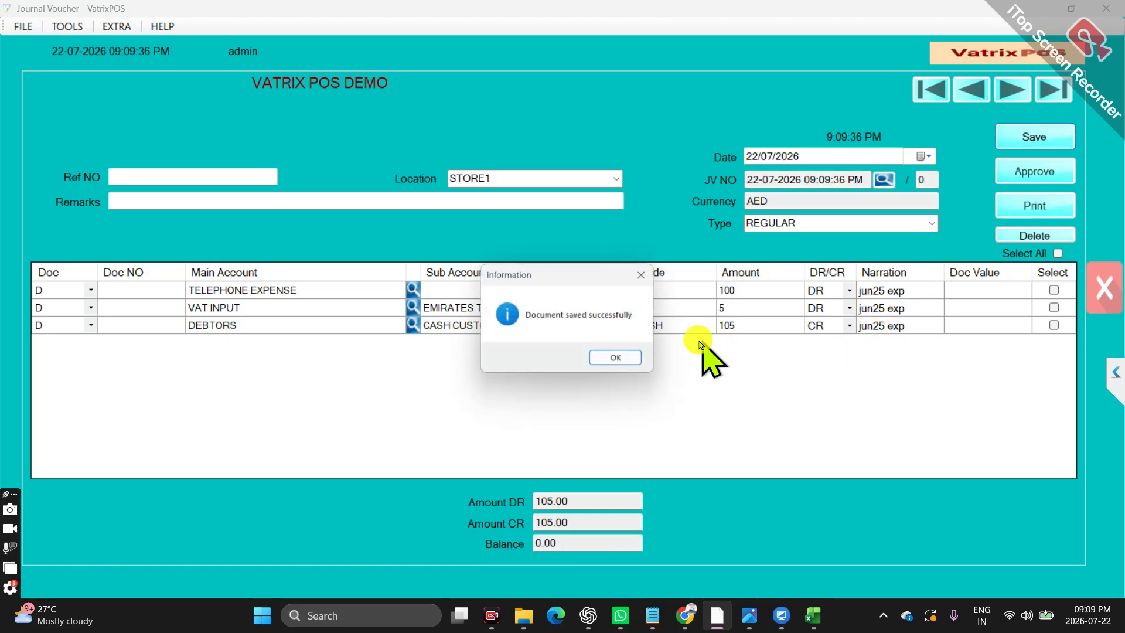
{"action": "left_click", "coordinate": [614, 355]}
{"action": "left_click", "coordinate": [1026, 173]}
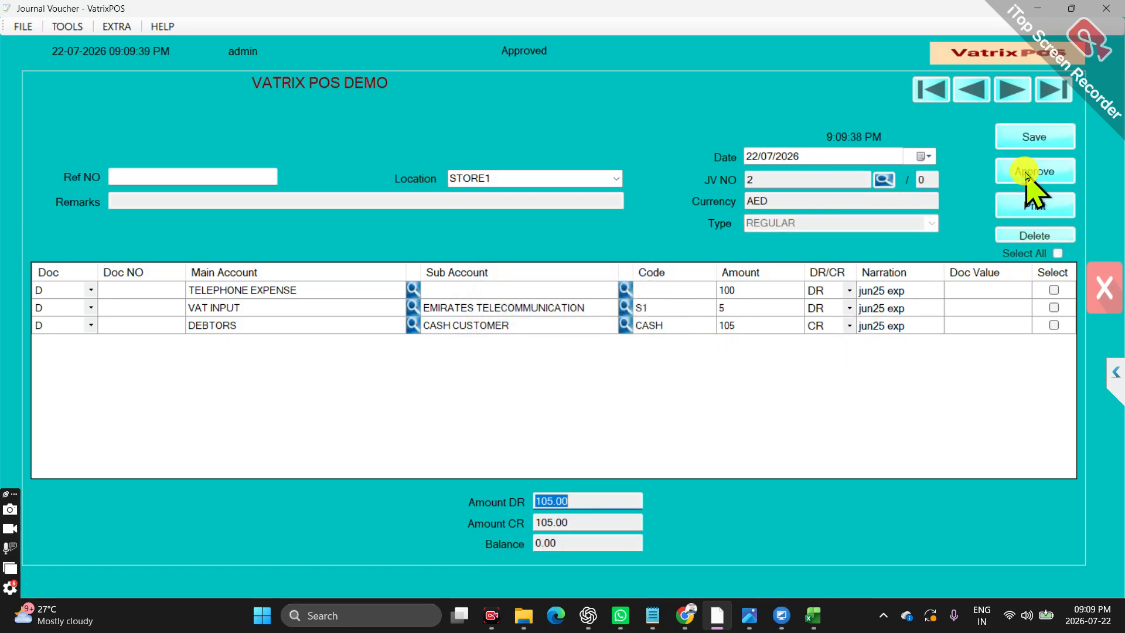